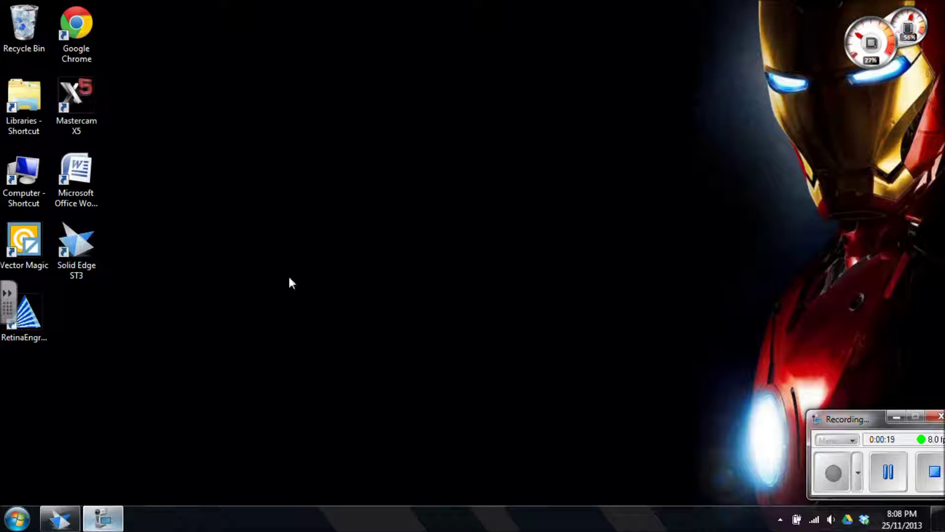
# Switch to Solid Edge ST3 and create a new document from the ansi assembly template.
pyautogui.click(60, 519)
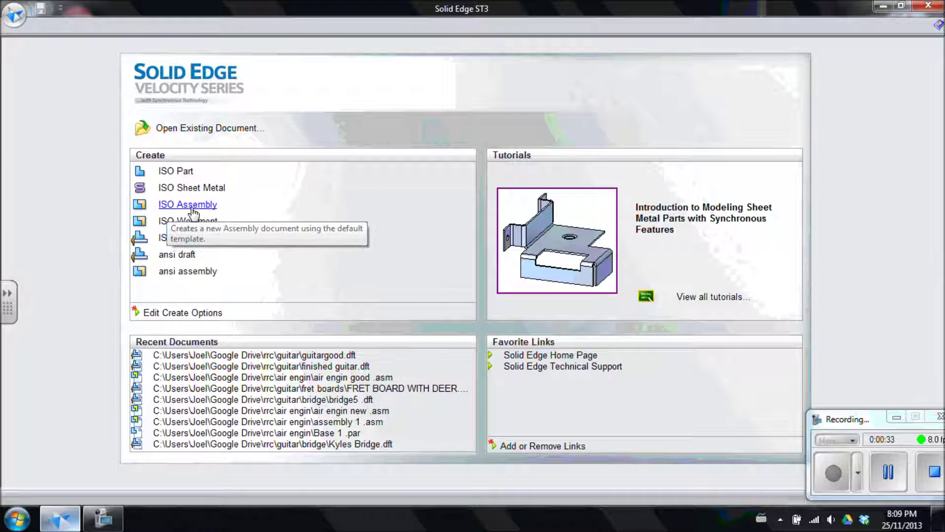
pyautogui.click(196, 271)
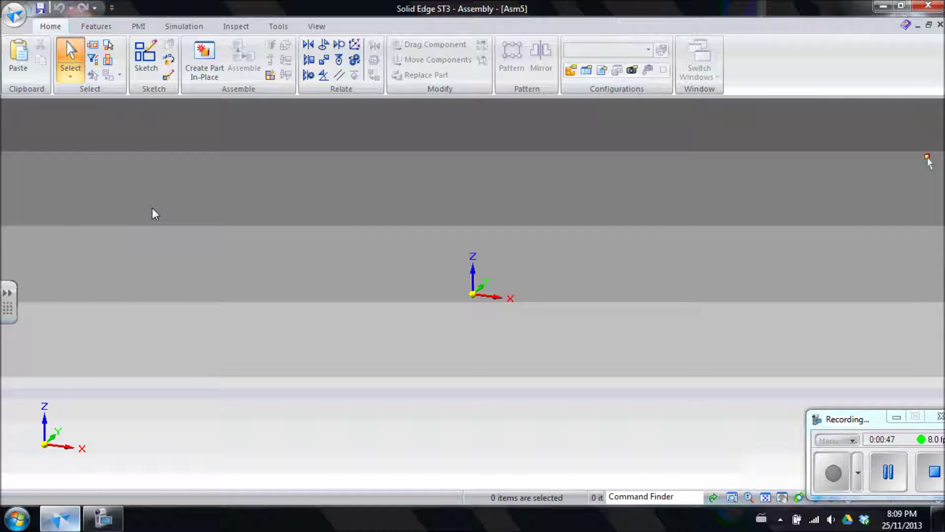
# Turn on the Helpers option to show PathFinder in the document view and apply the Solid Edge options.
pyautogui.click(13, 22)
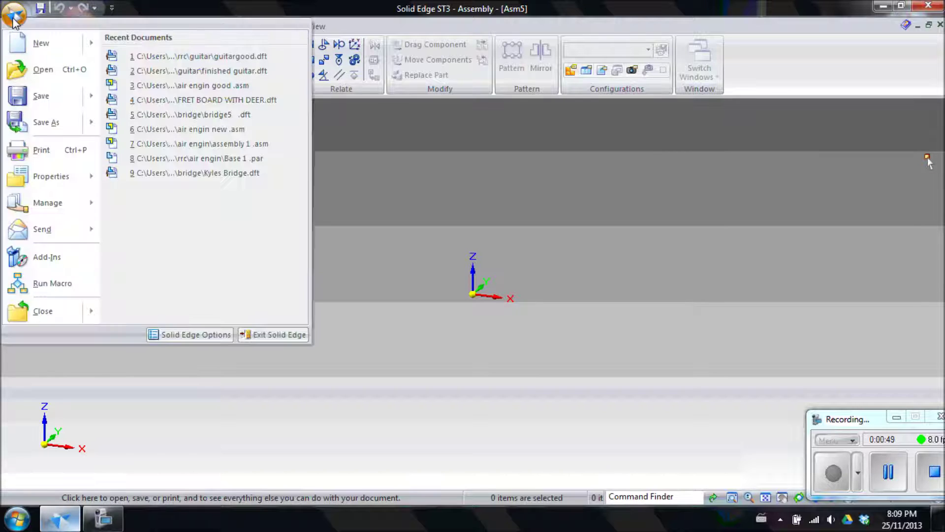
pyautogui.click(177, 337)
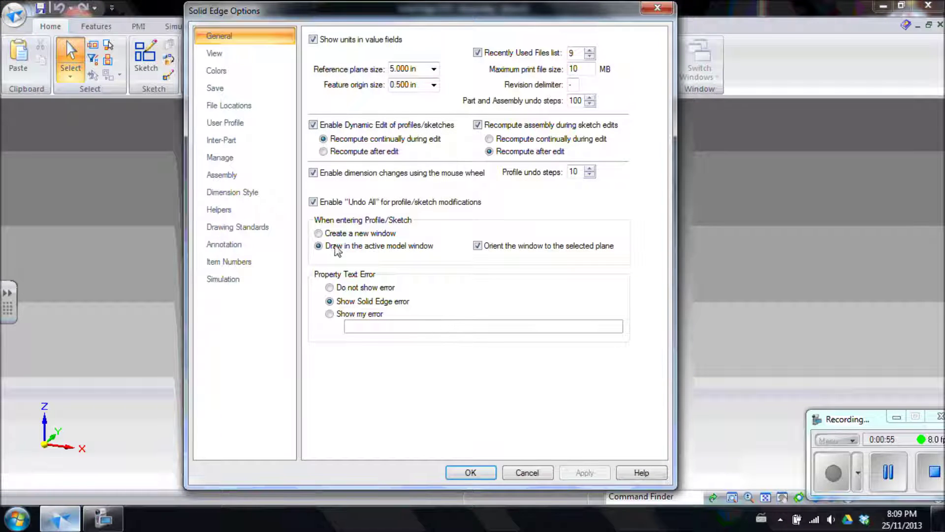
pyautogui.click(219, 209)
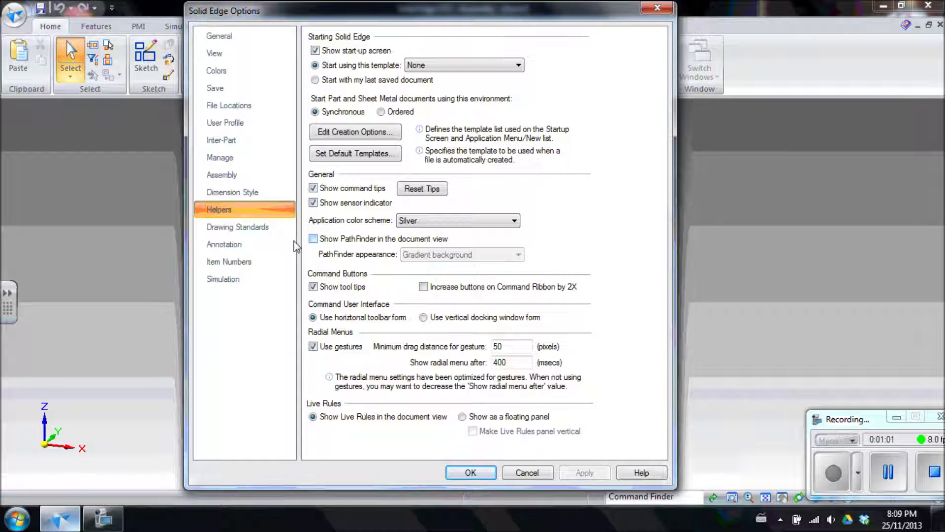
pyautogui.click(313, 239)
pyautogui.click(560, 478)
pyautogui.click(484, 474)
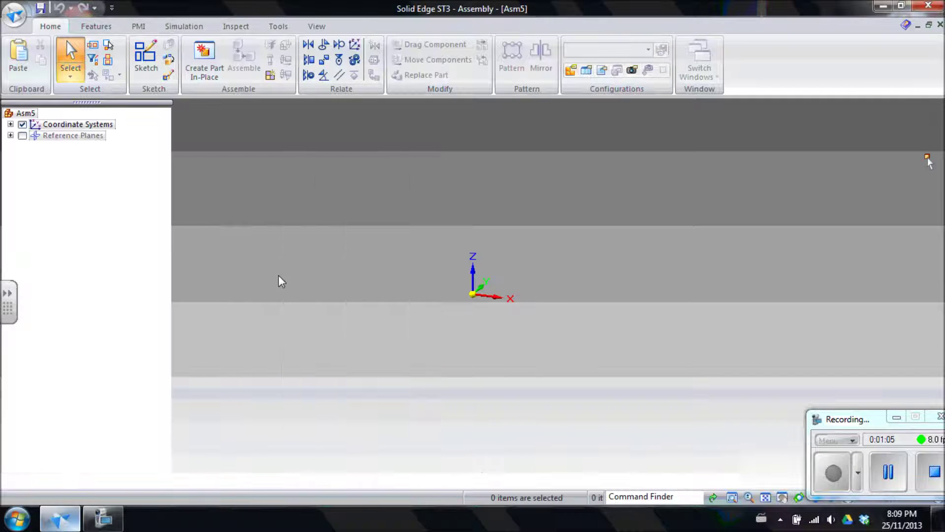
# Display the Parts Library and close PathFinder.
pyautogui.click(138, 103)
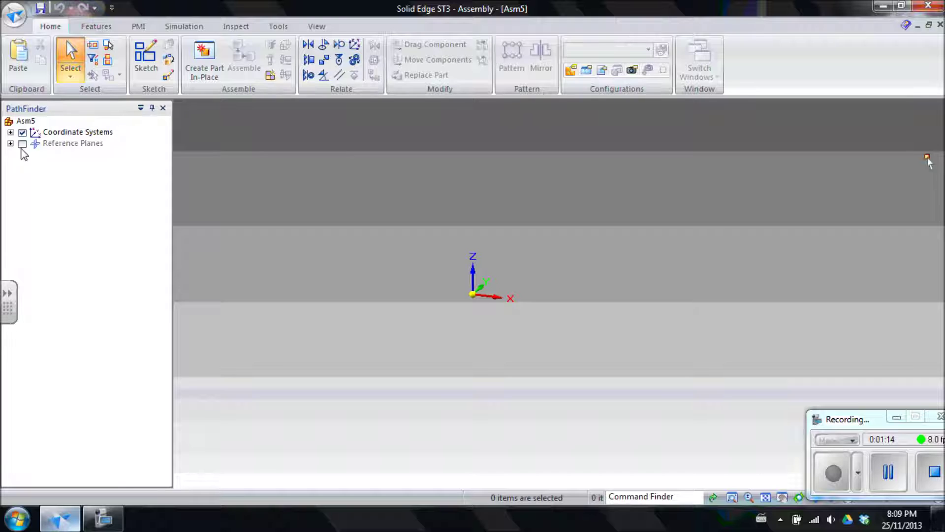
pyautogui.click(141, 109)
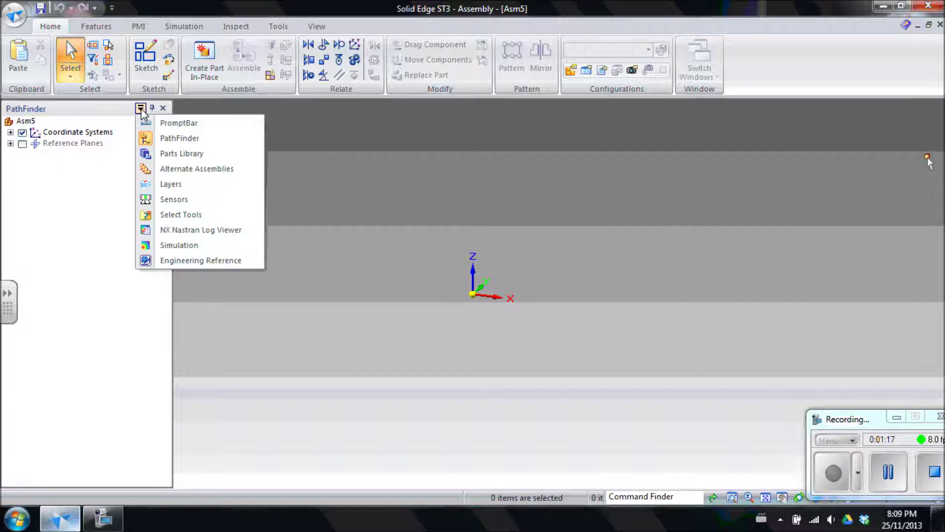
pyautogui.click(179, 155)
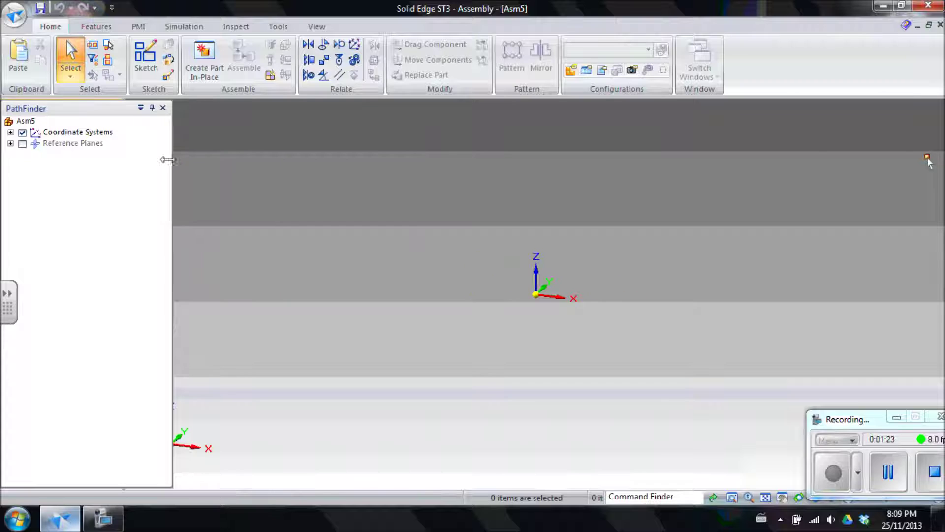
pyautogui.click(162, 108)
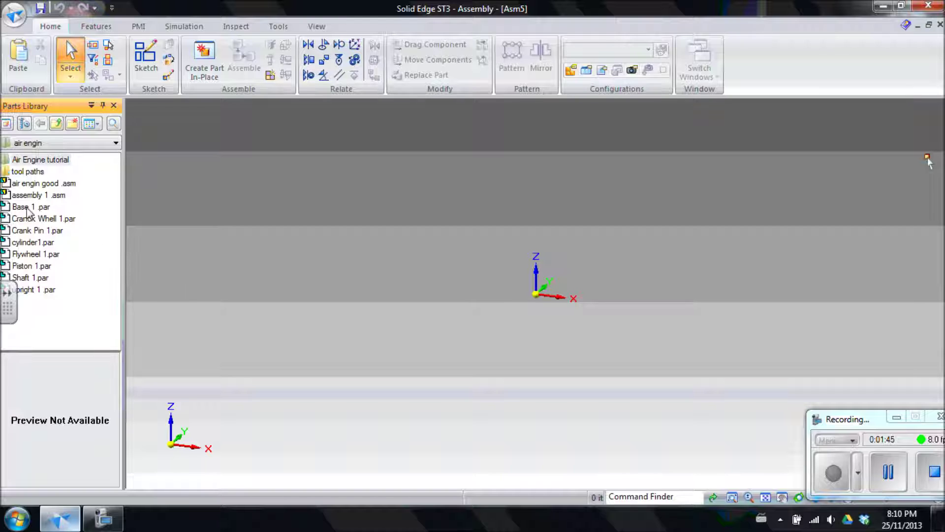
# Place Base 1.par from the air engin folder of the Parts Library into the assembly.
pyautogui.moveTo(19, 206); pyautogui.dragTo(306, 306)
pyautogui.scroll(-3, 303, 320)
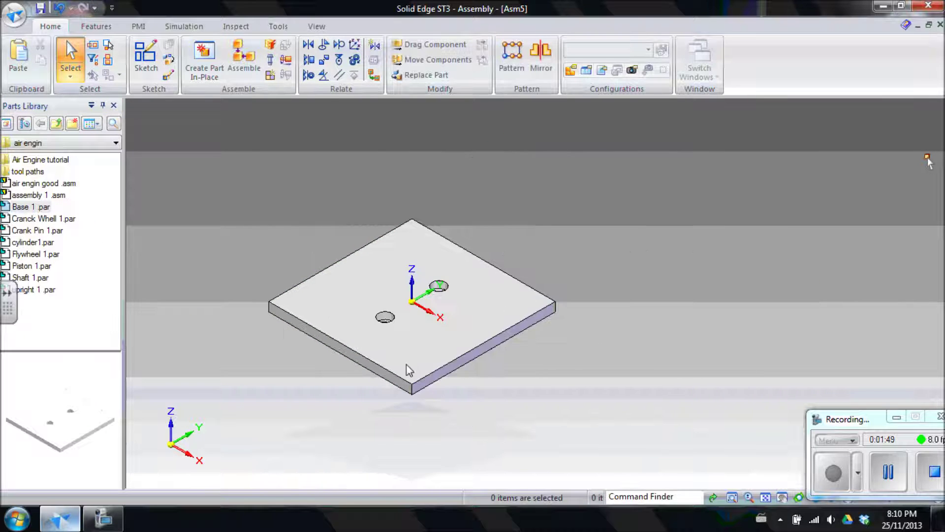
pyautogui.scroll(2, 445, 409)
pyautogui.scroll(-2, 482, 406)
pyautogui.scroll(1, 413, 380)
pyautogui.moveTo(521, 402); pyautogui.dragTo(521, 335, button='middle')
pyautogui.hotkey('ctrl', 'i')
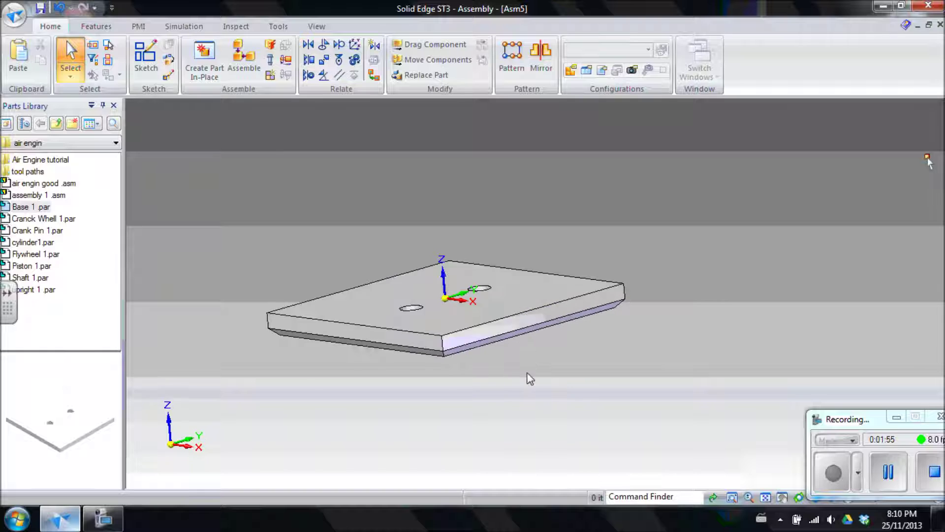
# Rotate the view of the base plate 180 degrees about the X axis.
pyautogui.moveTo(235, 425); pyautogui.dragTo(637, 202)
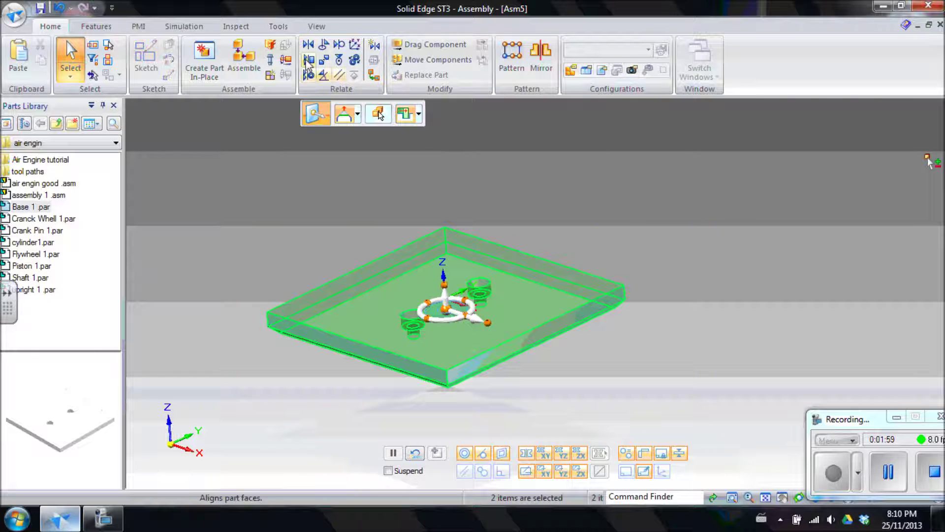
pyautogui.click(317, 26)
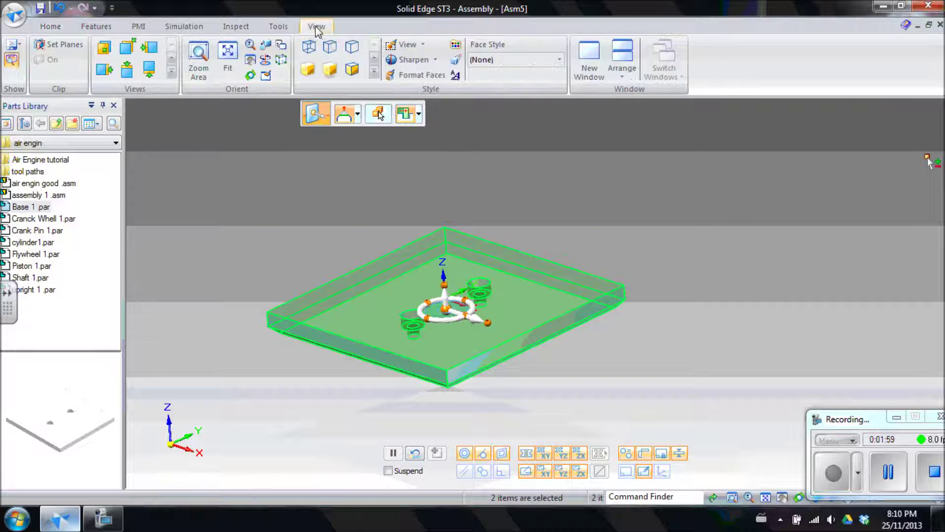
pyautogui.click(251, 76)
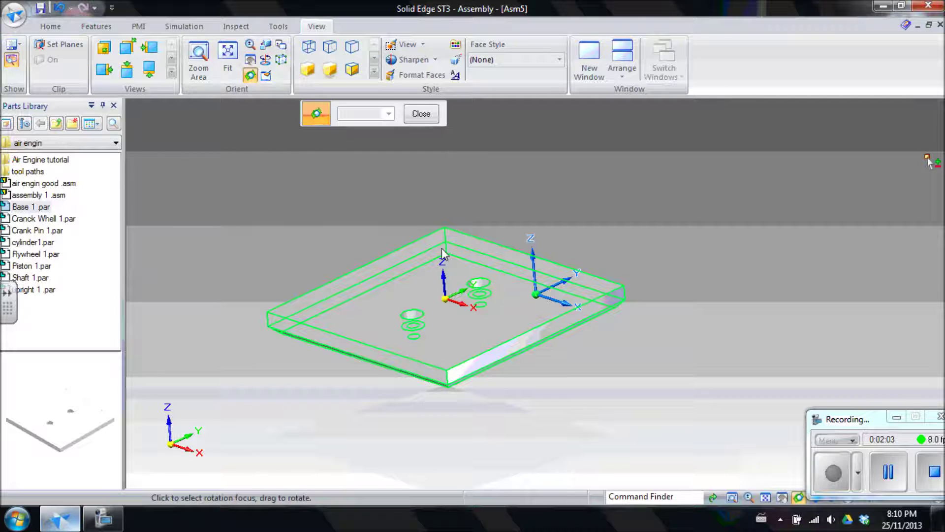
pyautogui.click(555, 306)
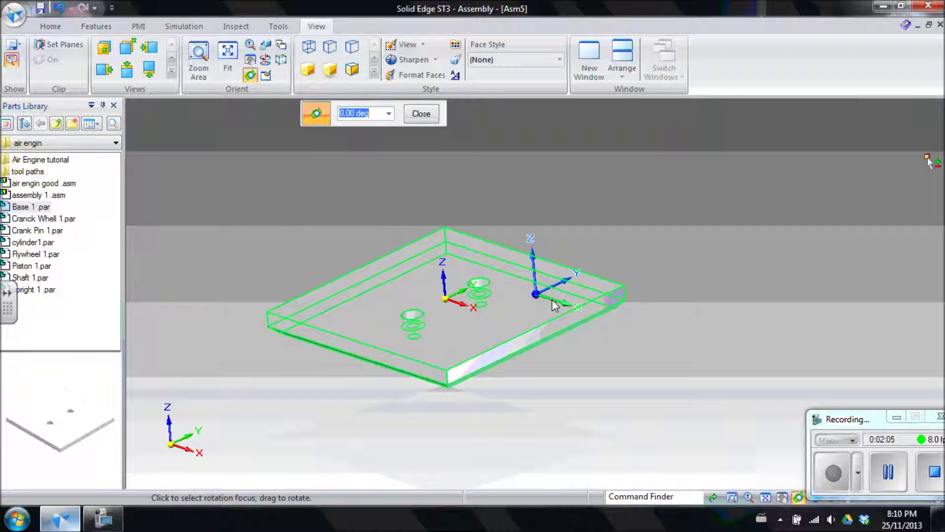
pyautogui.write('180')
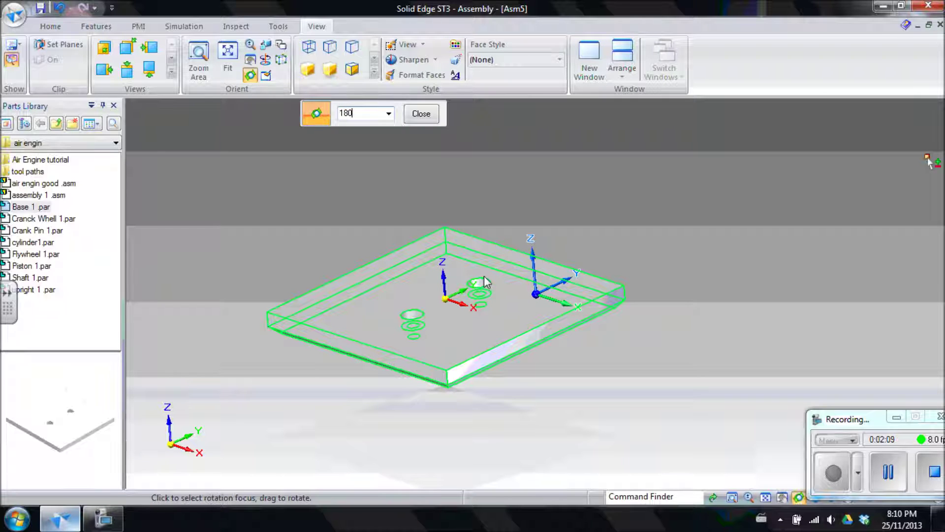
pyautogui.press('Return')
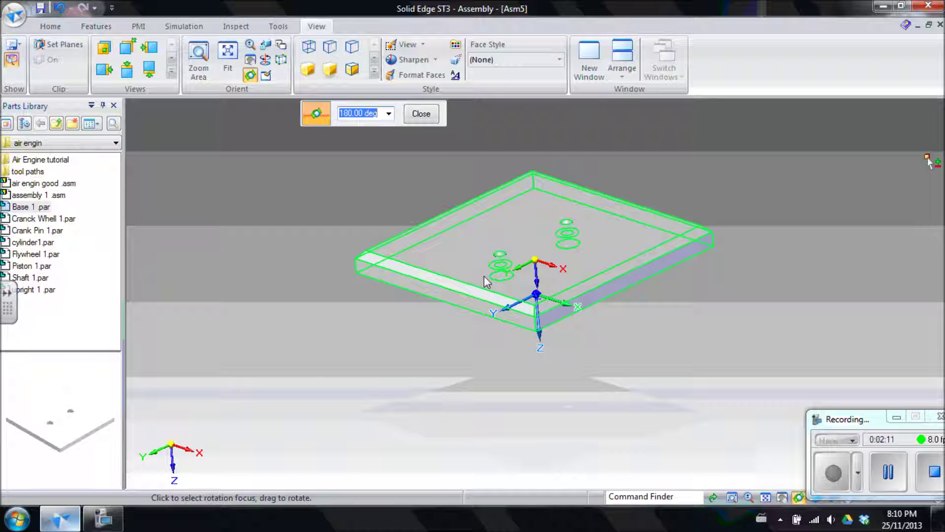
pyautogui.press('Escape')
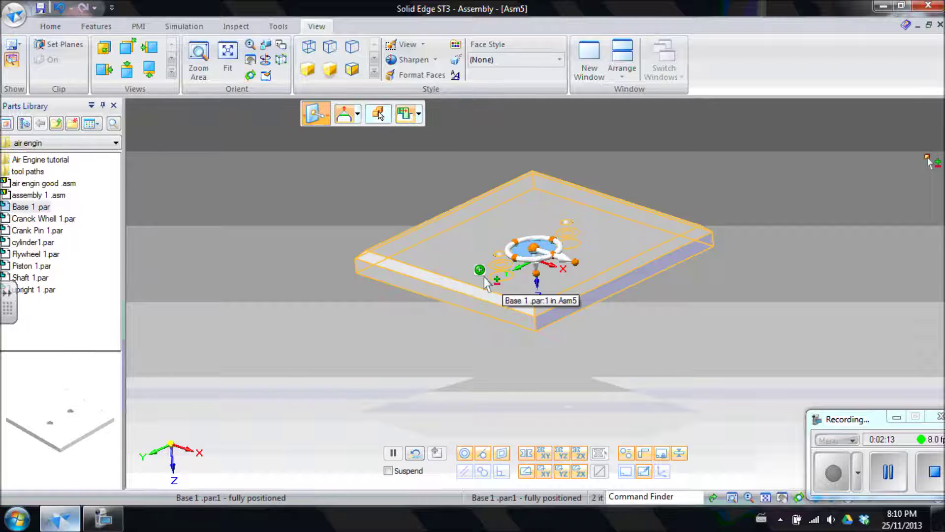
pyautogui.press('Escape')
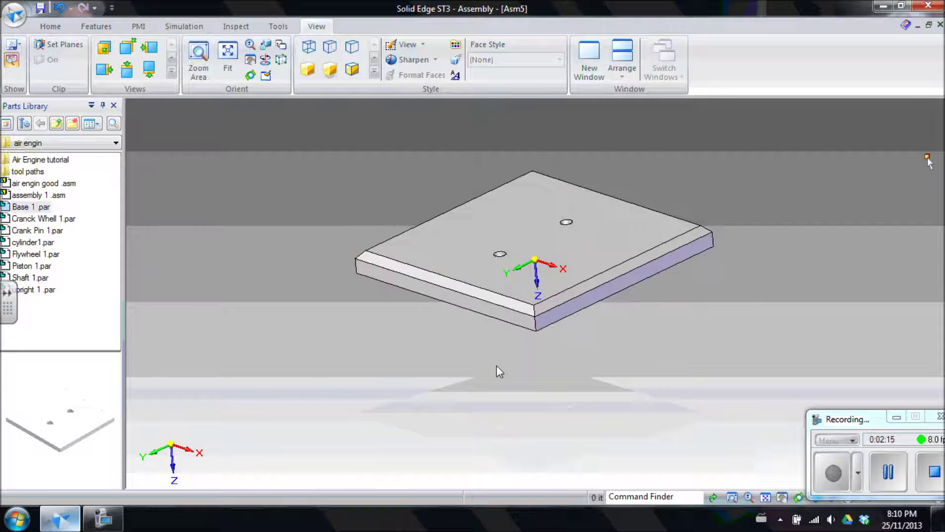
# Place upright 1.par beside the base plate and leave its placement without defining relationships.
pyautogui.scroll(-3, 578, 372)
pyautogui.scroll(2, 527, 276)
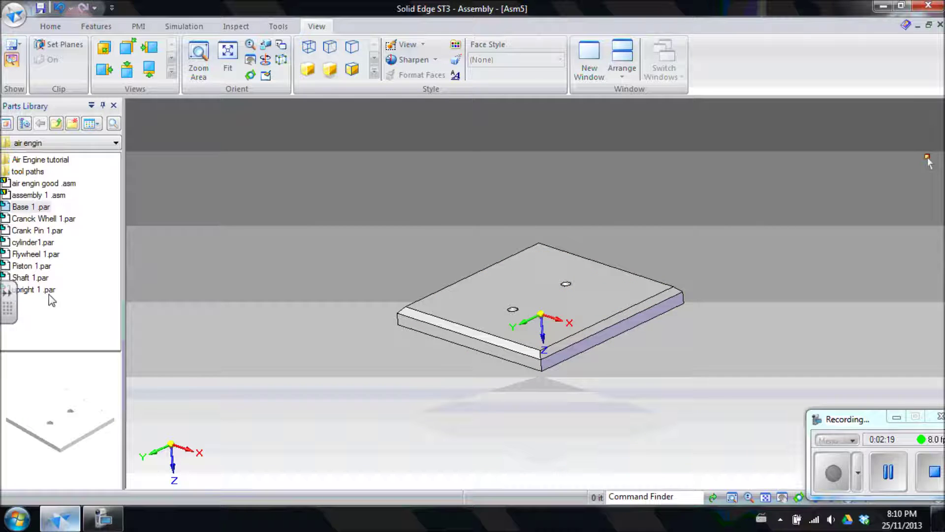
pyautogui.moveTo(31, 294); pyautogui.dragTo(408, 341)
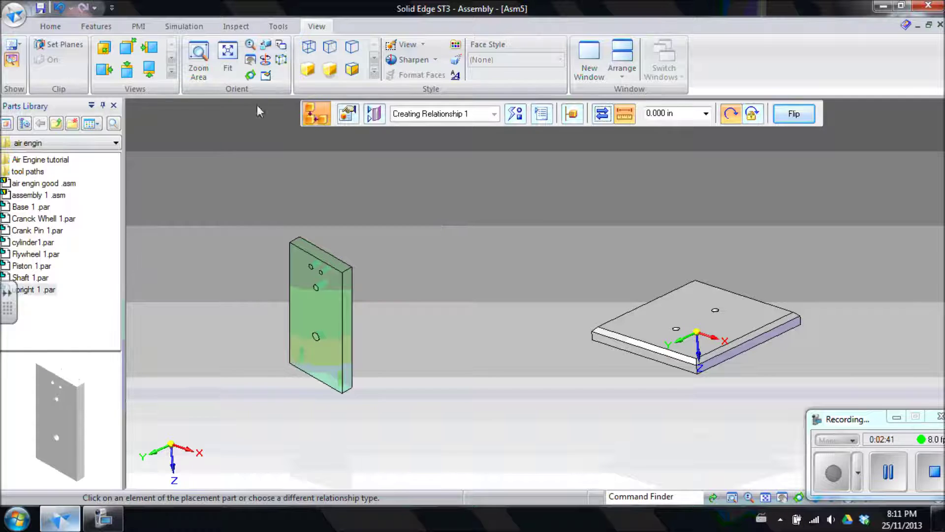
pyautogui.press('Escape')
# Mate the upright's lower end face to the upper face of the base plate using the Assemble command.
pyautogui.click(53, 27)
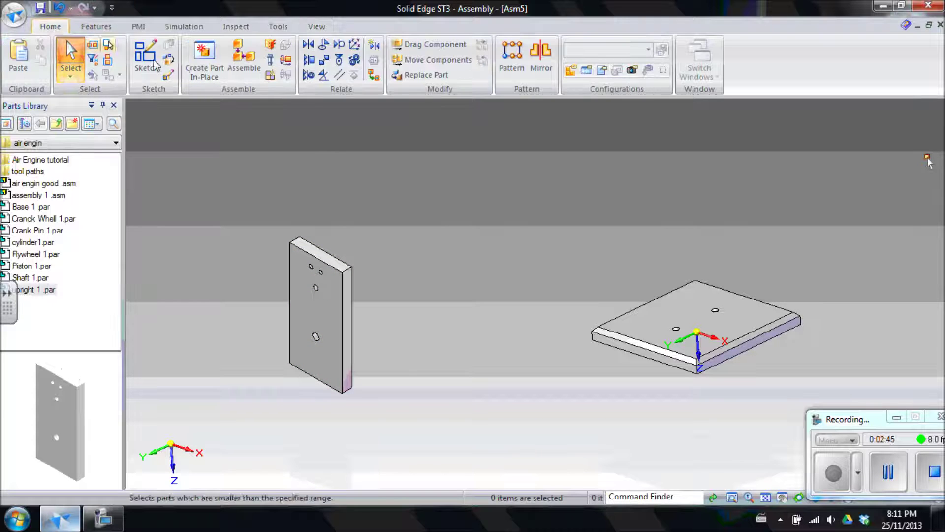
pyautogui.click(246, 61)
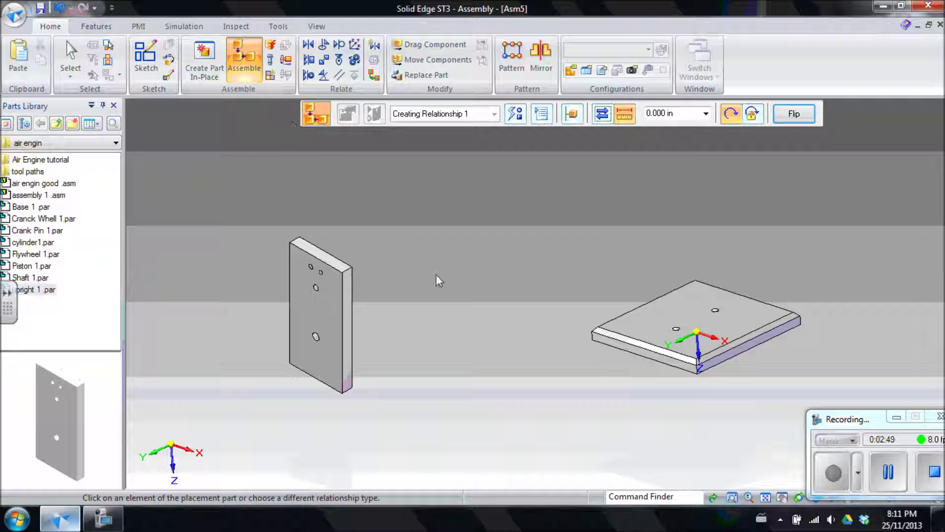
pyautogui.click(515, 114)
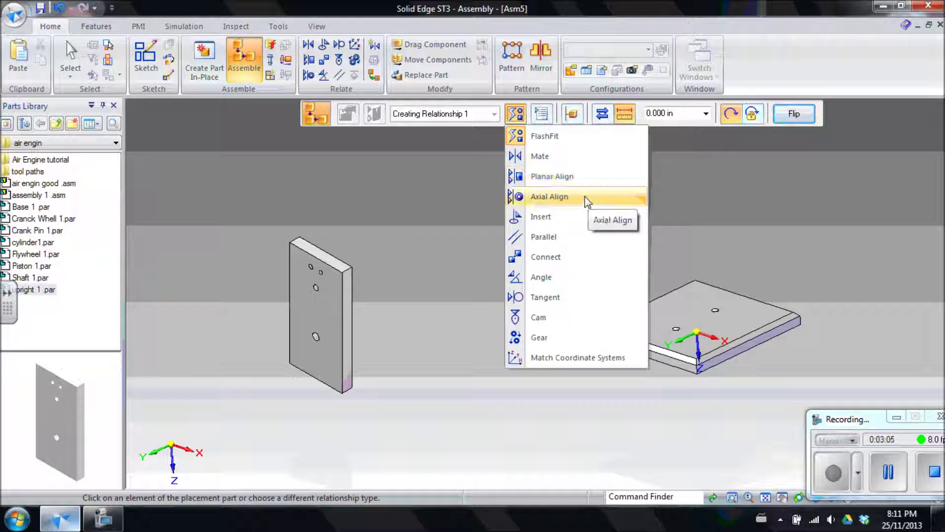
pyautogui.click(553, 158)
pyautogui.moveTo(419, 297); pyautogui.dragTo(447, 158, button='middle')
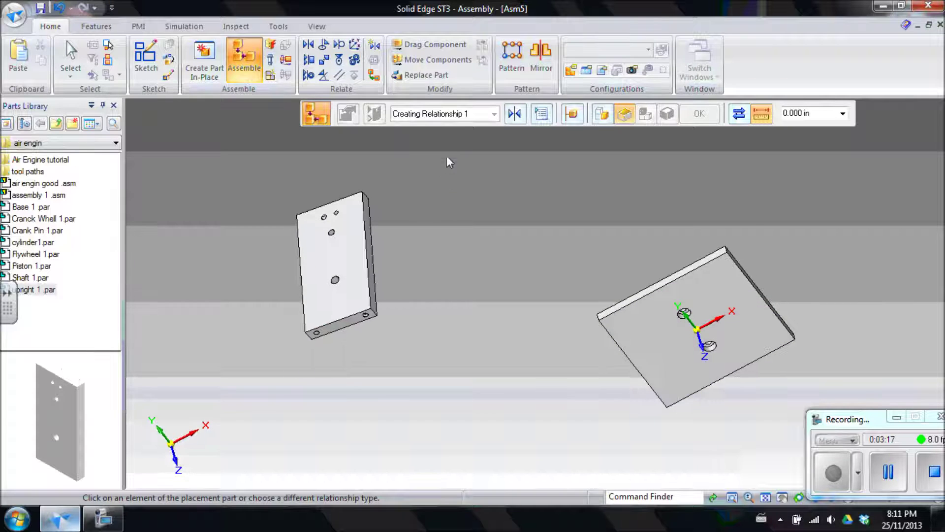
pyautogui.click(345, 325)
pyautogui.moveTo(560, 283); pyautogui.dragTo(528, 442, button='middle')
pyautogui.click(642, 325)
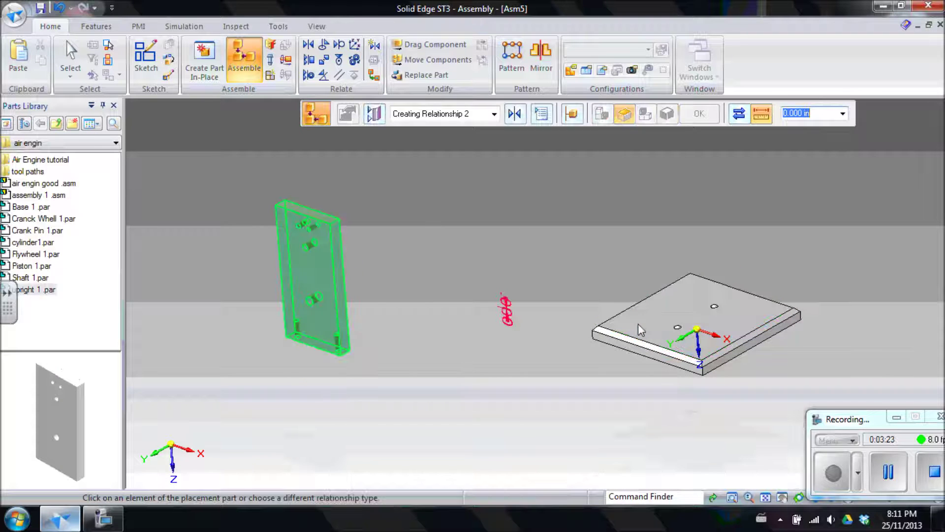
# Add an Axial Align relationship between one hole in the upright's lower end and the matching base plate hole.
pyautogui.moveTo(477, 345); pyautogui.dragTo(501, 309, button='middle')
pyautogui.click(515, 114)
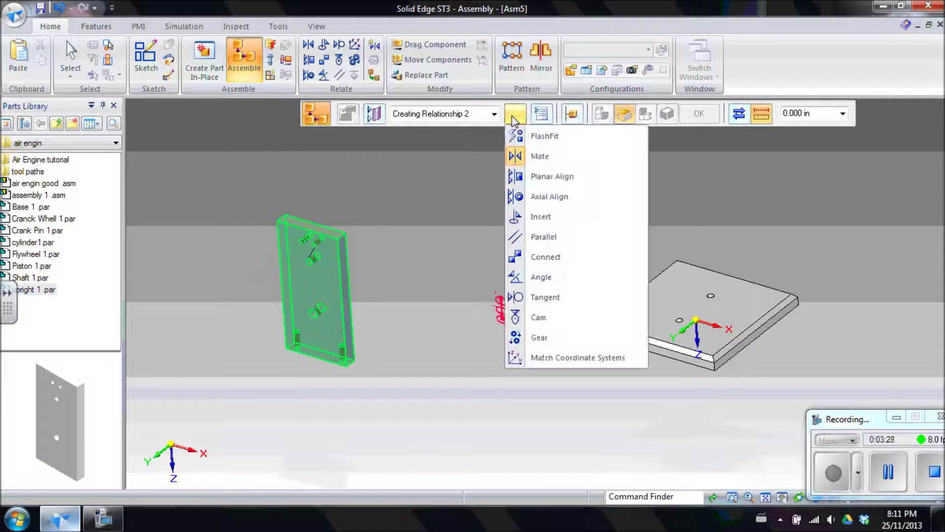
pyautogui.click(539, 200)
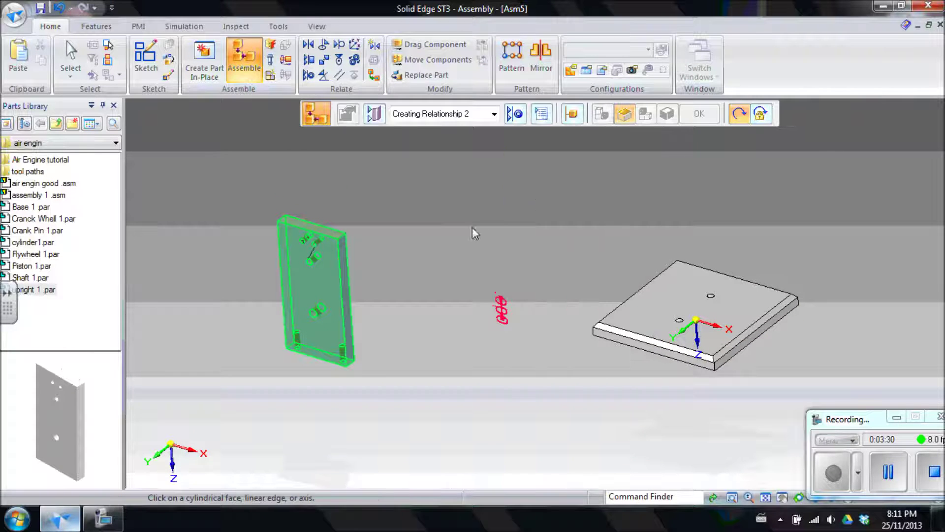
pyautogui.click(298, 344)
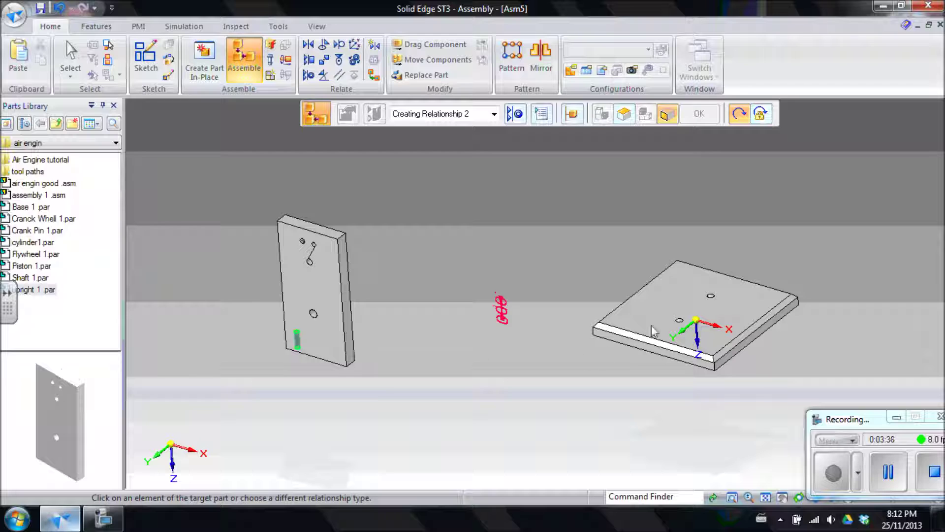
pyautogui.click(678, 323)
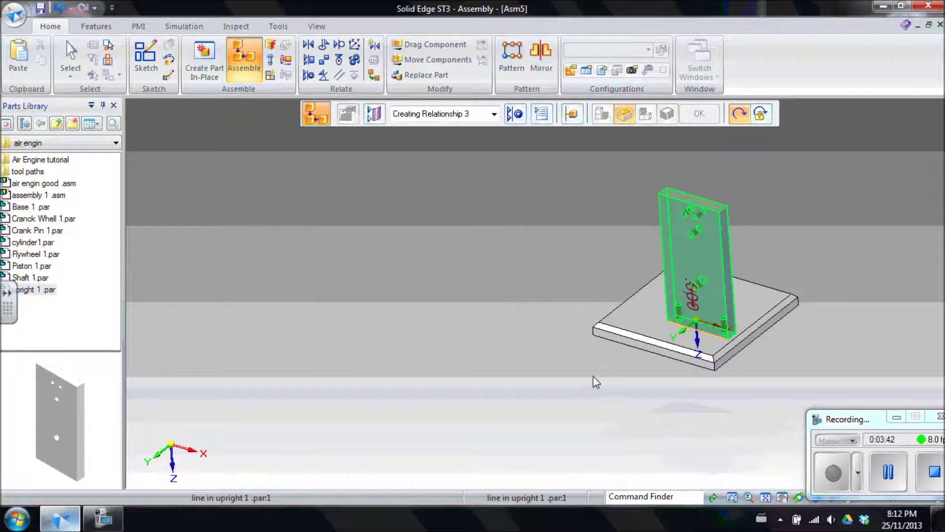
# Add an Axial Align relationship between the upright's other lower-end hole and the remaining base plate hole, and end the placement.
pyautogui.moveTo(786, 346); pyautogui.dragTo(712, 401, button='middle')
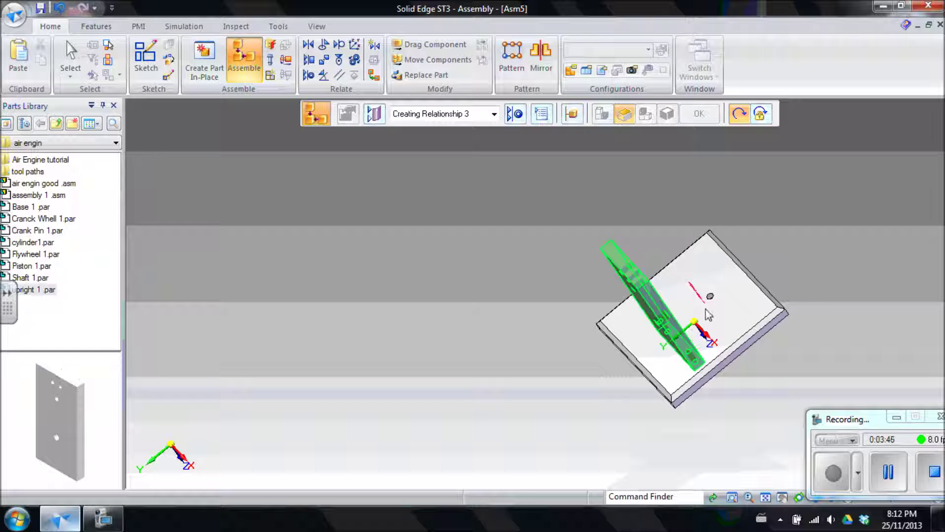
pyautogui.click(515, 114)
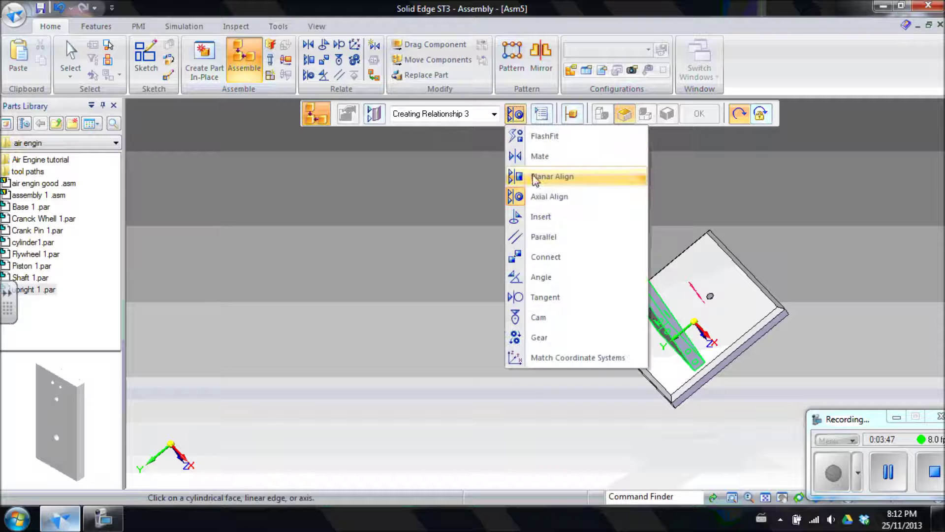
pyautogui.click(541, 197)
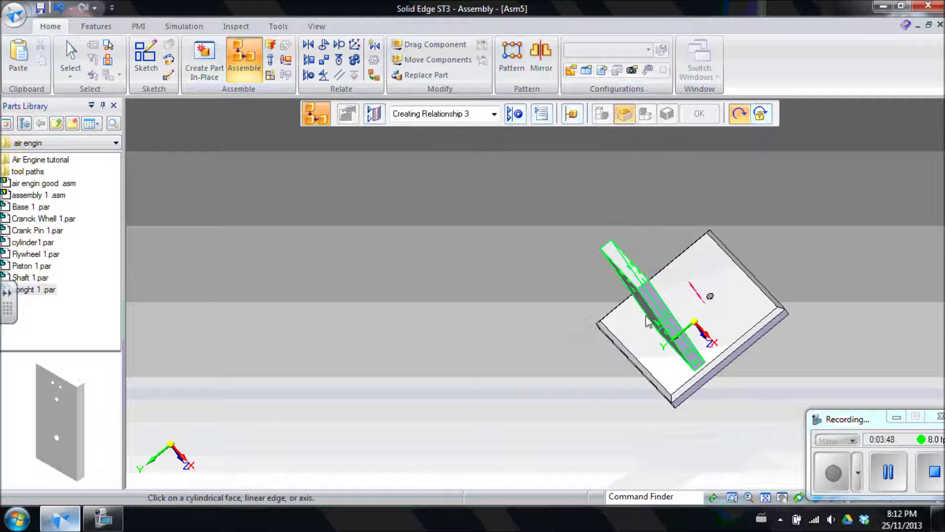
pyautogui.click(691, 360)
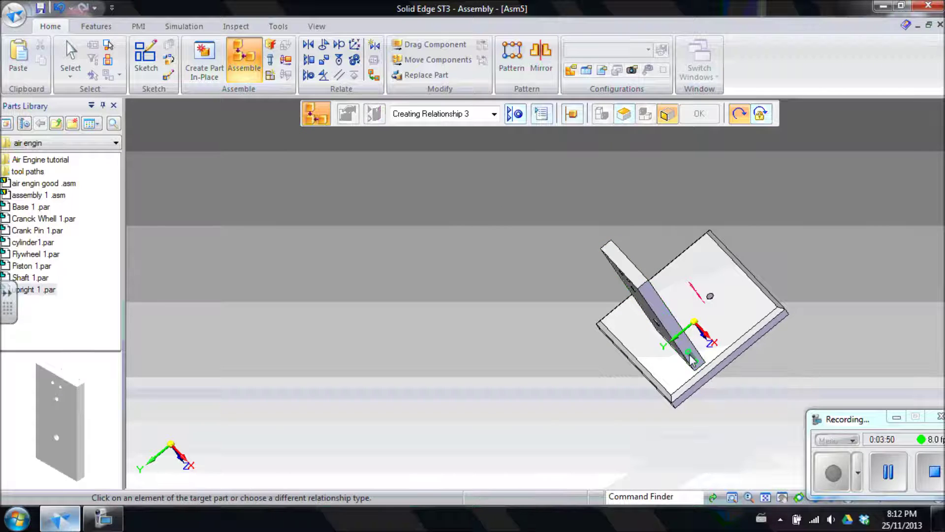
pyautogui.click(711, 299)
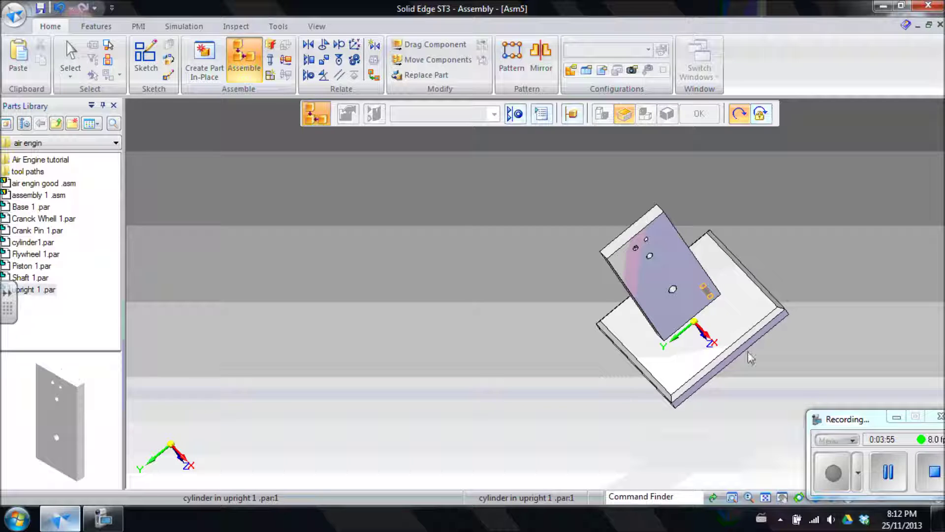
pyautogui.moveTo(609, 337); pyautogui.dragTo(659, 249, button='middle')
pyautogui.press('Escape')
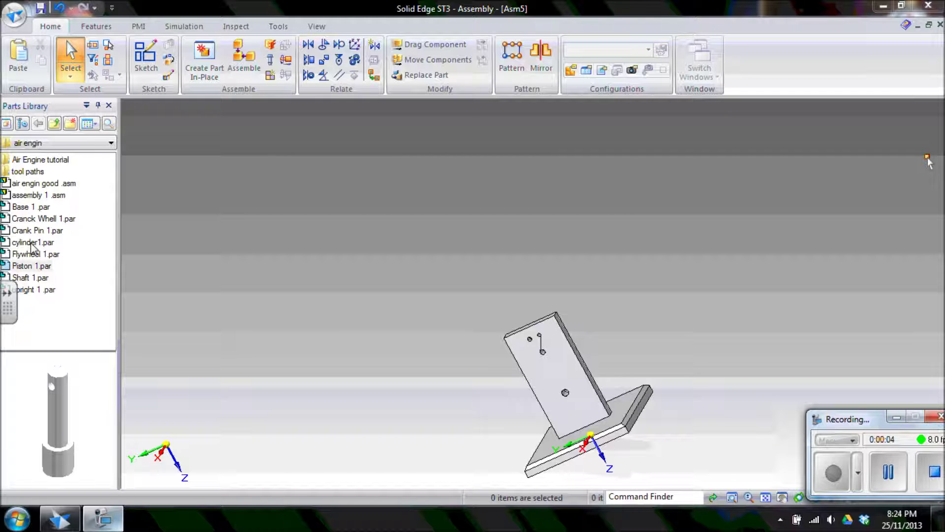
# Place cylinder1.par in the assembly and mate its side face with the two small holes to the upright's front face.
pyautogui.moveTo(31, 245); pyautogui.dragTo(326, 295)
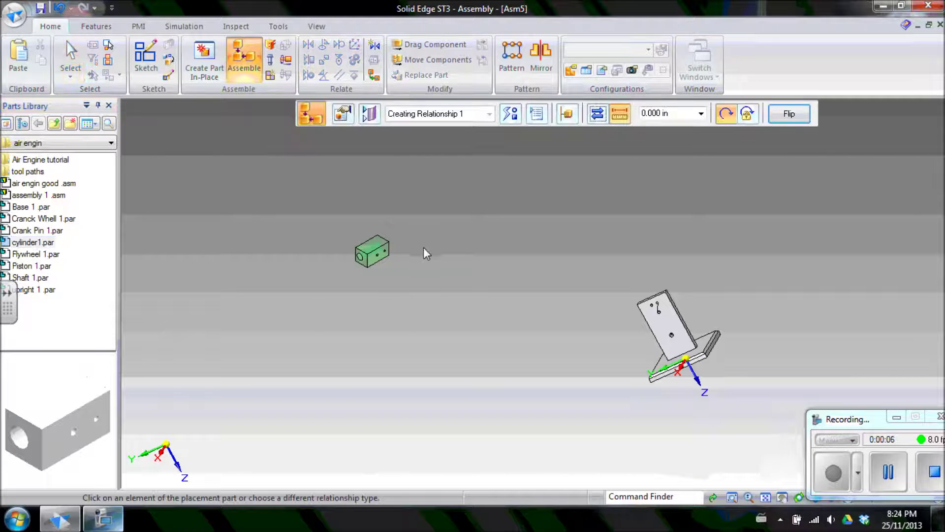
pyautogui.click(510, 113)
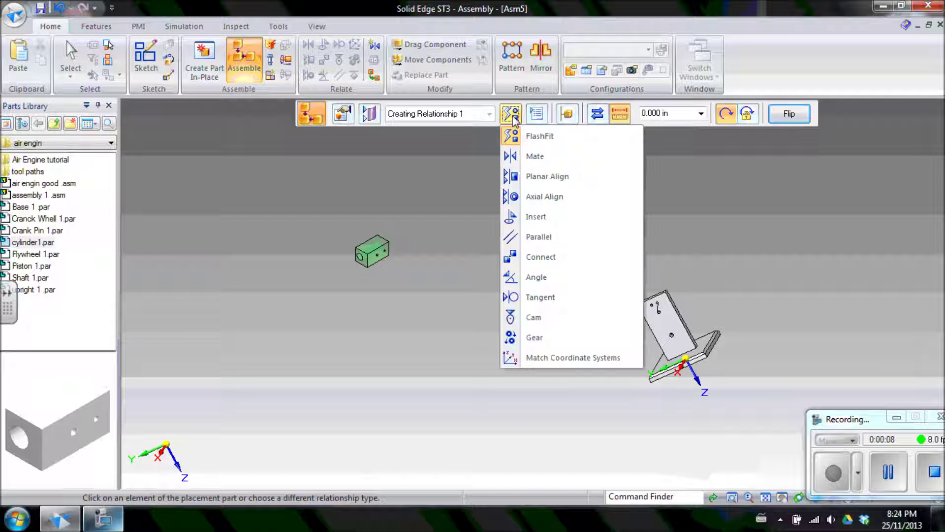
pyautogui.click(514, 160)
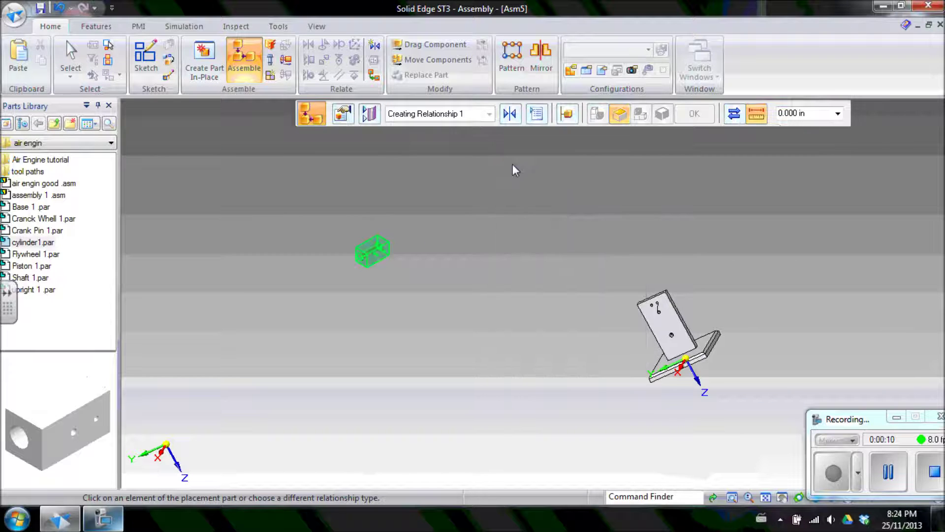
pyautogui.click(372, 264)
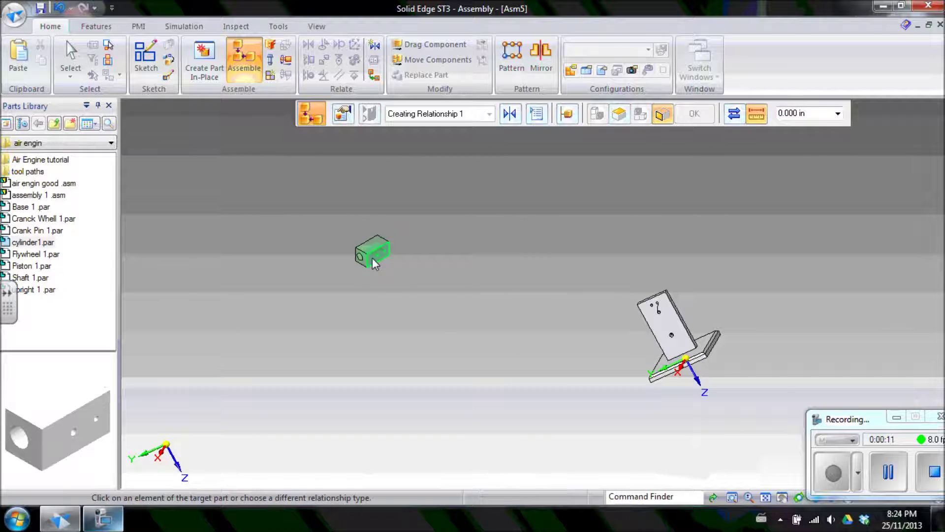
pyautogui.click(665, 325)
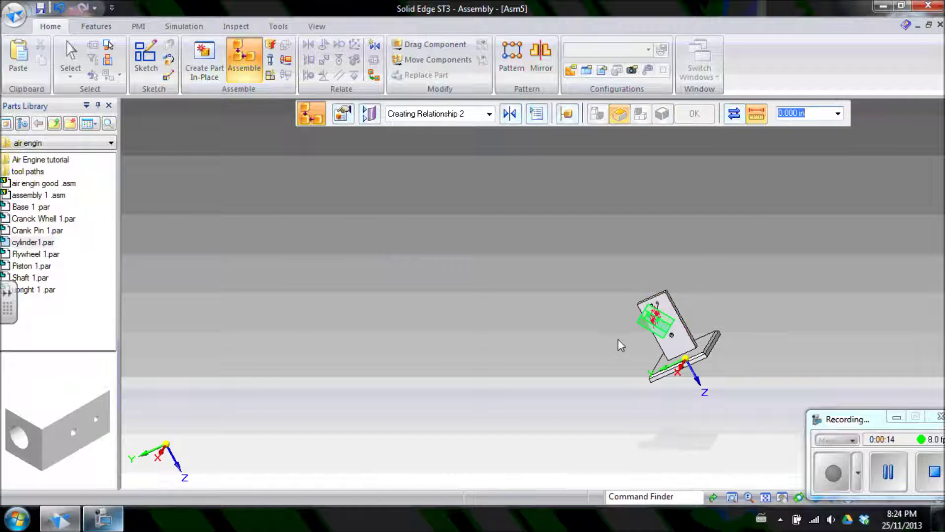
# Axially align the cylinder's side hole nearer its middle with the upright hole just below the upper pair.
pyautogui.scroll(5, 699, 311)
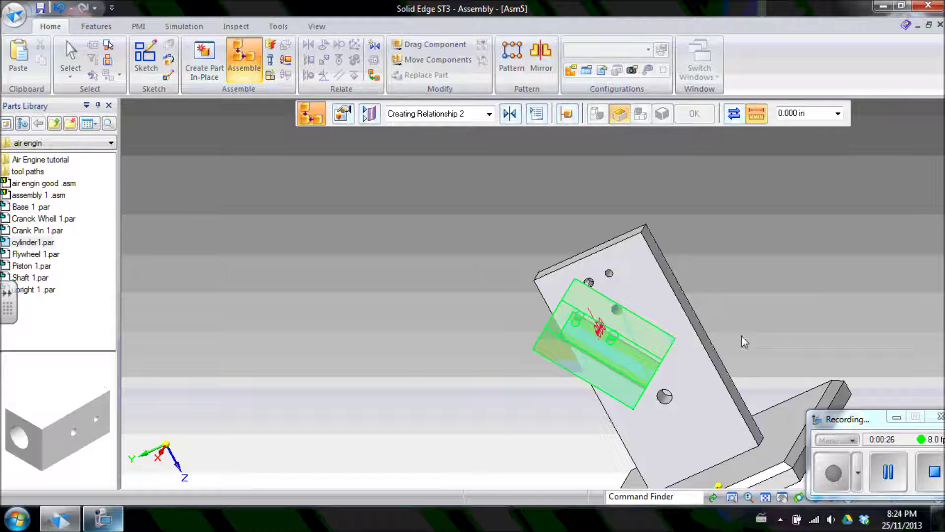
pyautogui.click(510, 121)
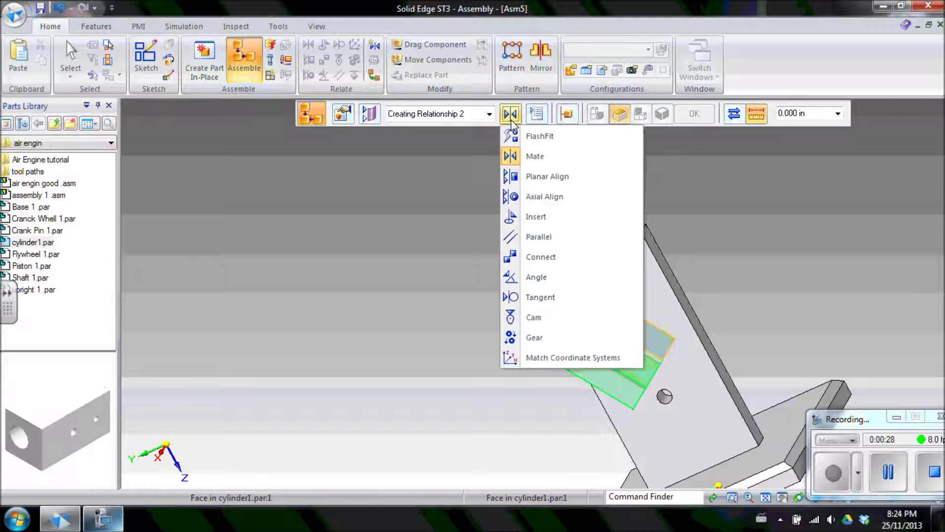
pyautogui.click(549, 196)
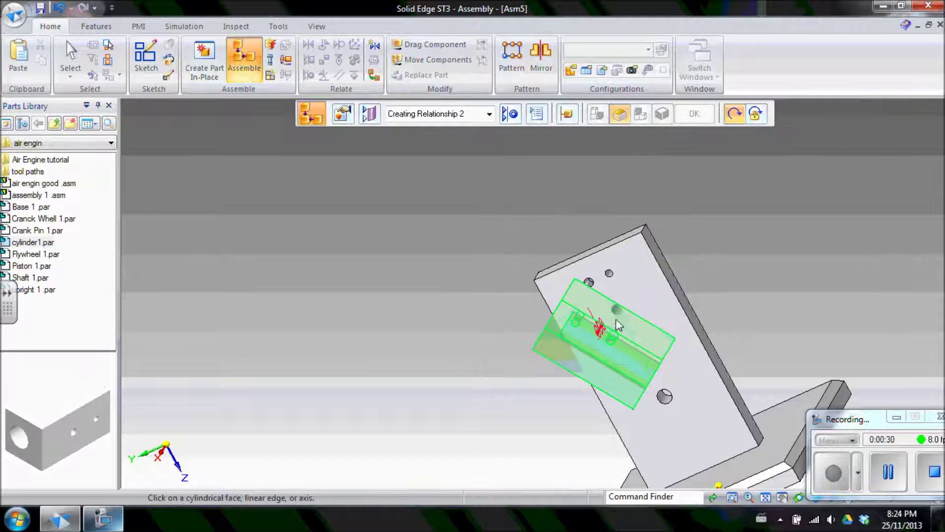
pyautogui.click(647, 332)
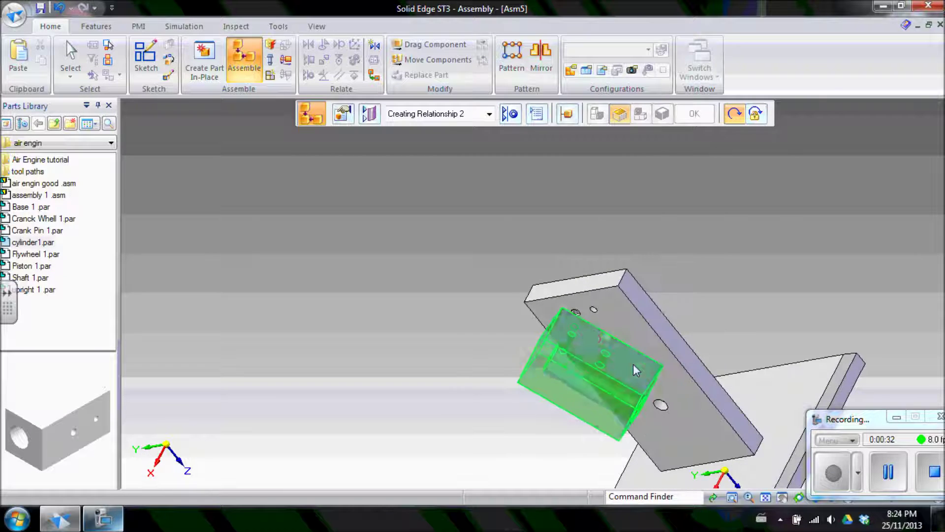
pyautogui.click(605, 363)
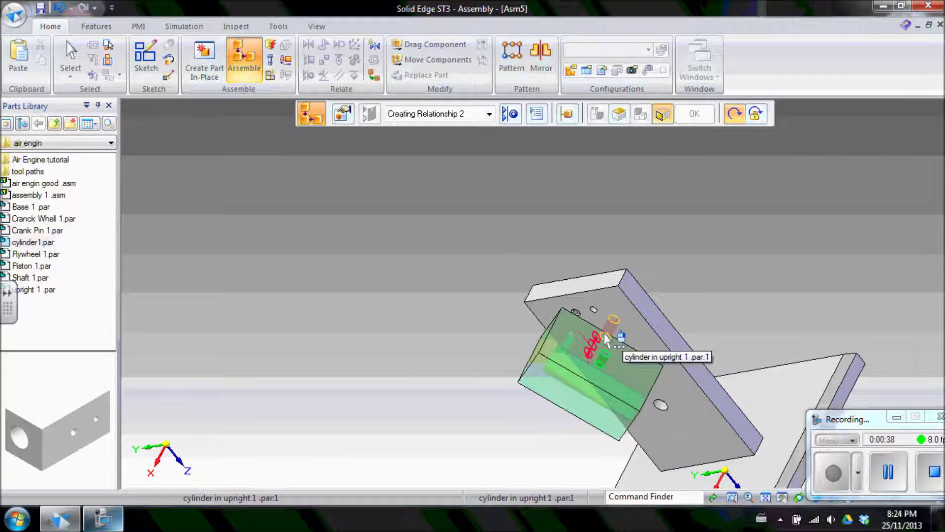
pyautogui.click(605, 335)
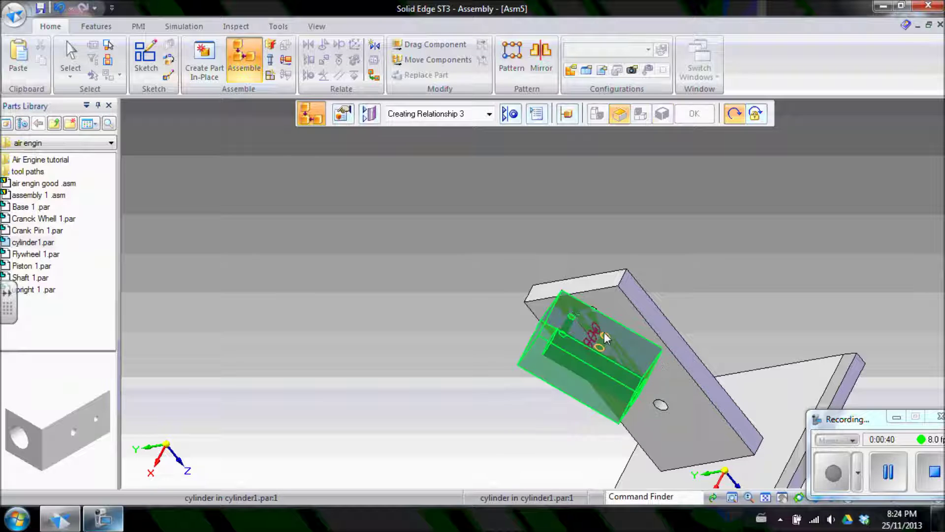
pyautogui.moveTo(707, 308); pyautogui.dragTo(731, 233, button='middle')
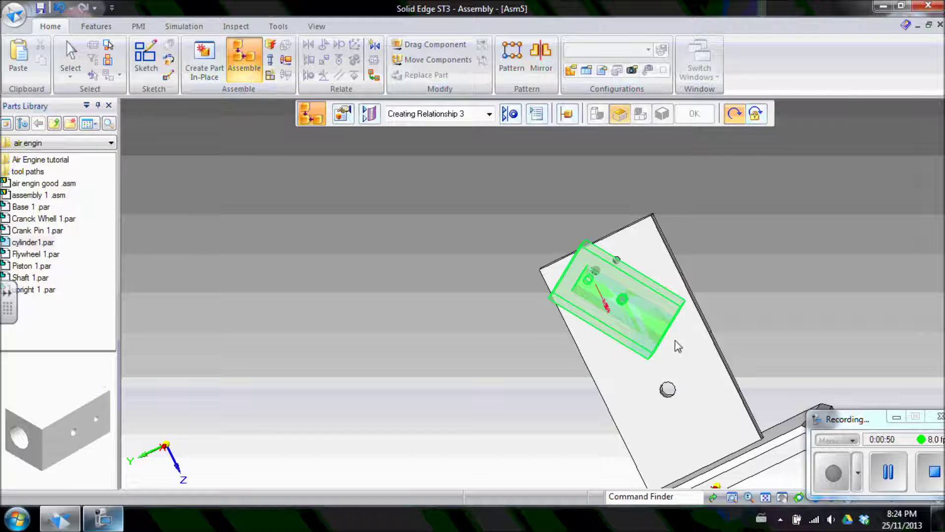
pyautogui.moveTo(713, 270); pyautogui.dragTo(633, 301, button='middle')
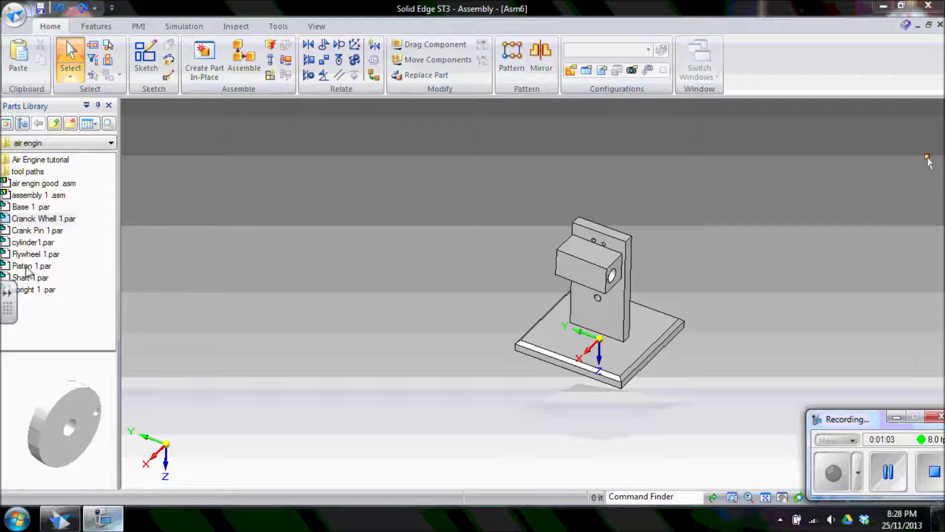
# Place Piston 1.par and use FlashFit to fit its wide end to the circular edge of the cylinder's bore.
pyautogui.doubleClick(27, 277)
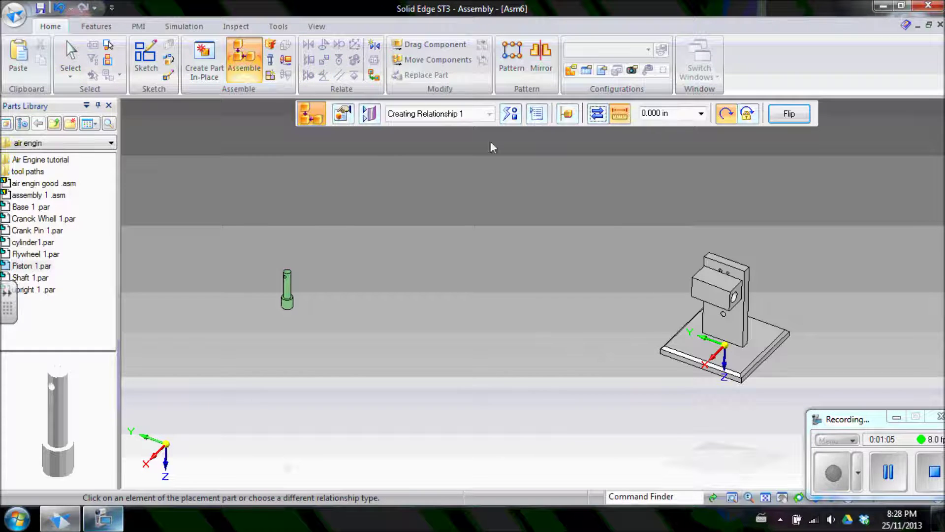
pyautogui.click(530, 118)
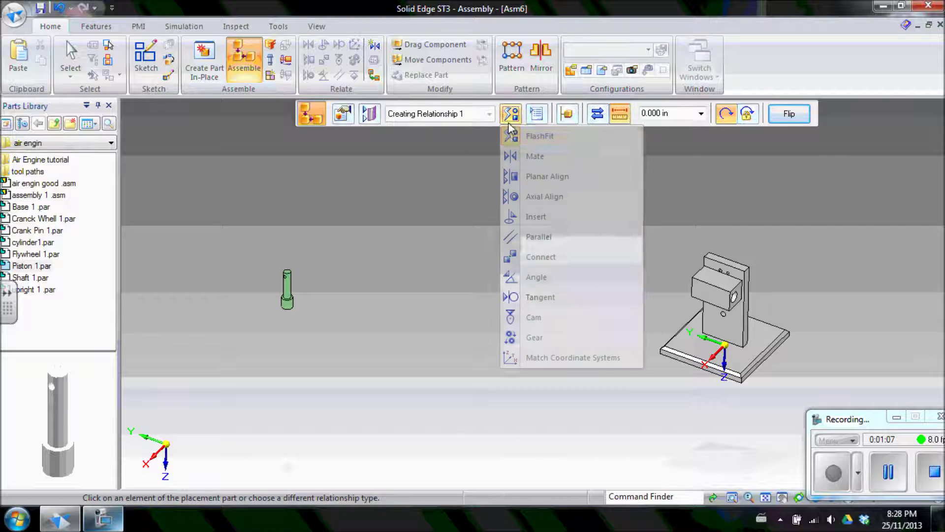
pyautogui.click(525, 137)
pyautogui.moveTo(317, 279); pyautogui.dragTo(365, 164, button='middle')
pyautogui.click(307, 289)
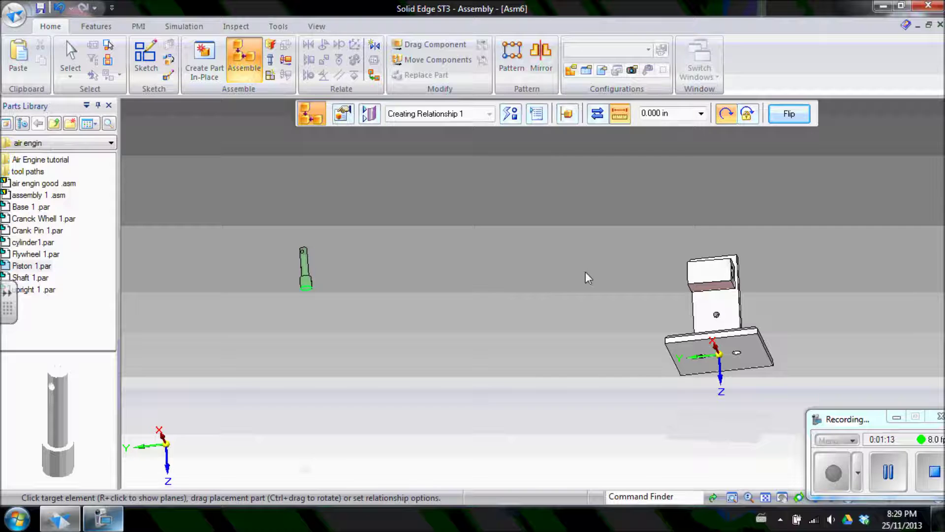
pyautogui.moveTo(586, 271); pyautogui.dragTo(621, 294, button='middle')
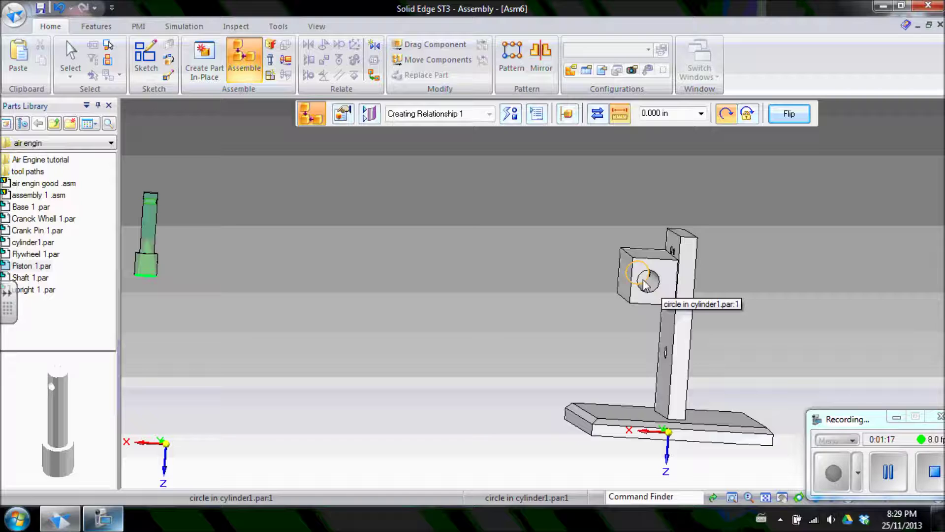
pyautogui.click(645, 284)
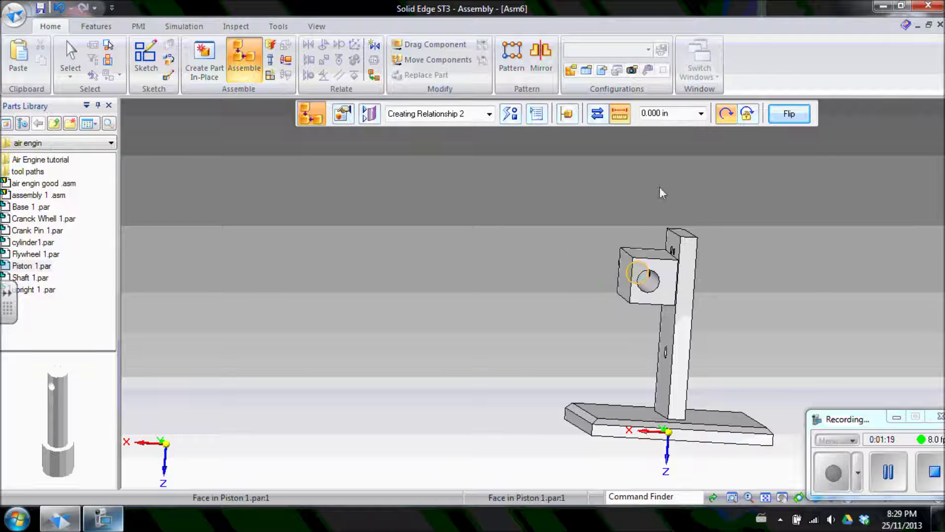
# Flip the piston so that its rod points out of the cylinder's open end.
pyautogui.moveTo(574, 285); pyautogui.dragTo(630, 313, button='middle')
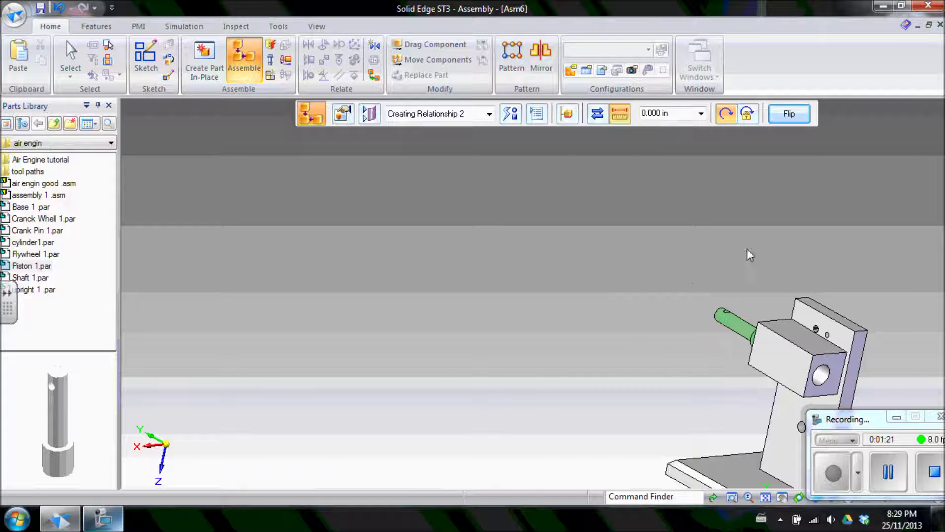
pyautogui.click(782, 118)
pyautogui.moveTo(724, 375)
pyautogui.mouseDown(button='middle')
pyautogui.moveTo(675, 369)
pyautogui.moveTo(722, 358)
pyautogui.mouseUp(button='middle')
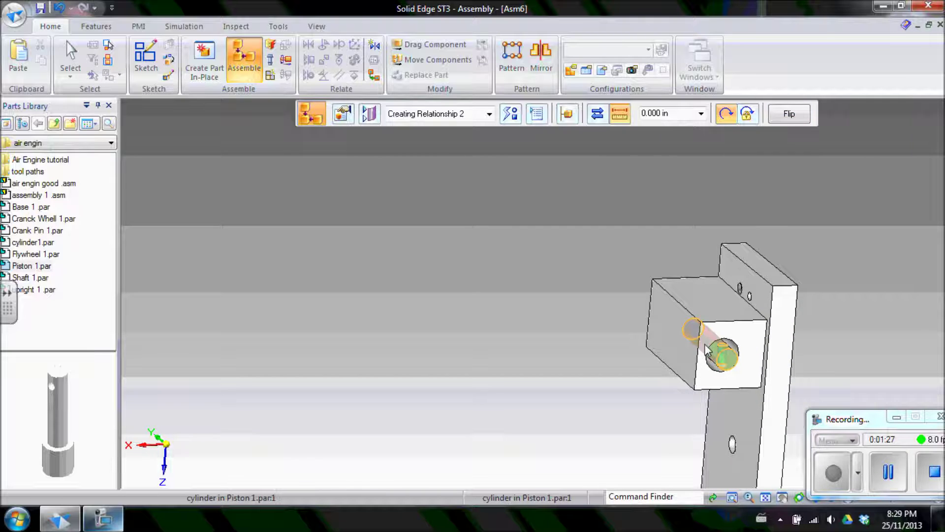
# Add an Axial Align relationship between the piston's cylindrical face and the cylinder's bore.
pyautogui.click(510, 113)
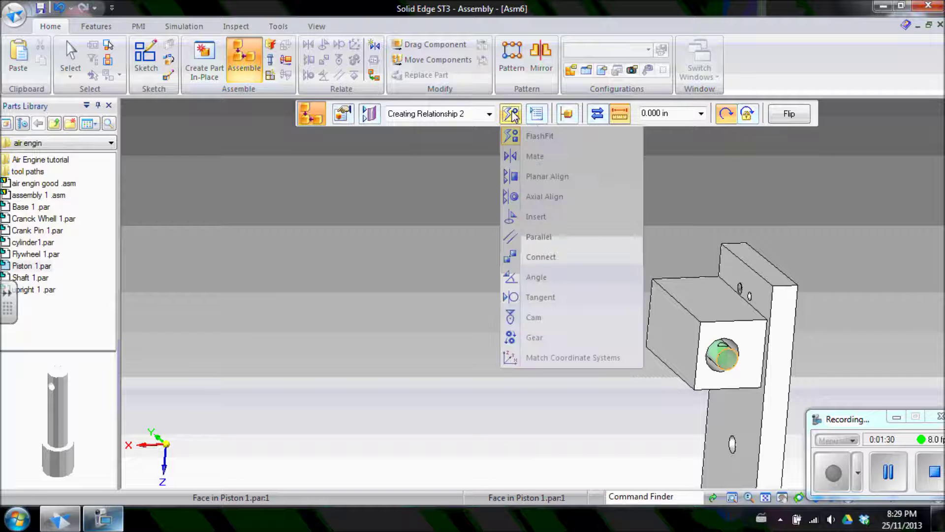
pyautogui.click(537, 196)
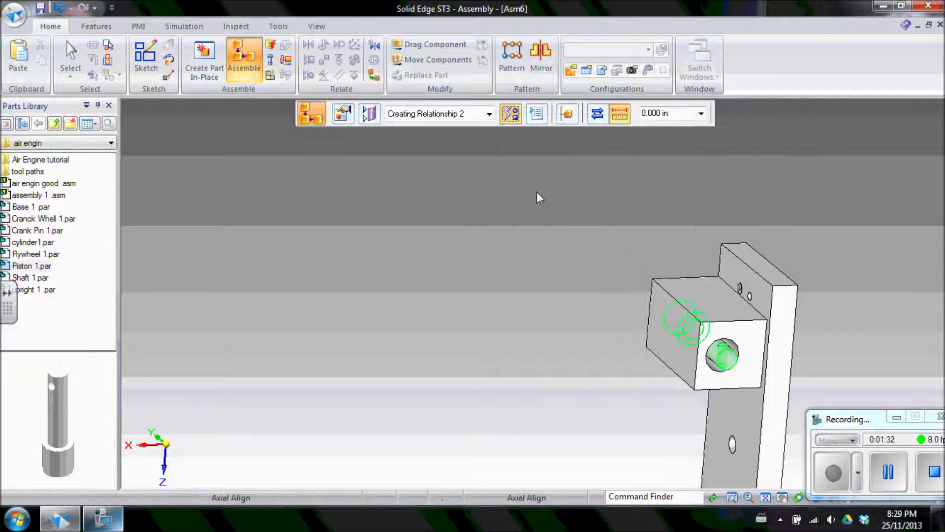
pyautogui.click(715, 356)
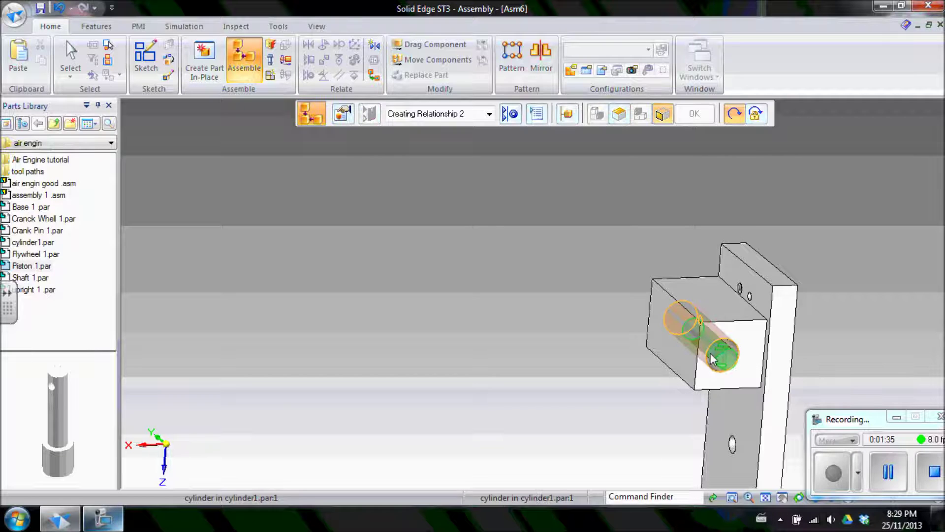
pyautogui.click(709, 367)
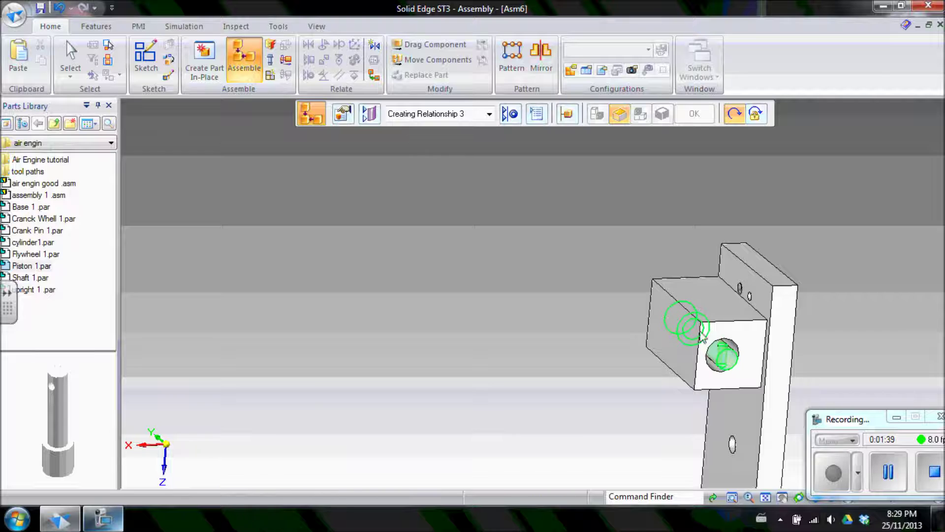
pyautogui.click(726, 368)
# Mate the piston's wide end face to the cylinder's open end face with a floating offset.
pyautogui.click(512, 125)
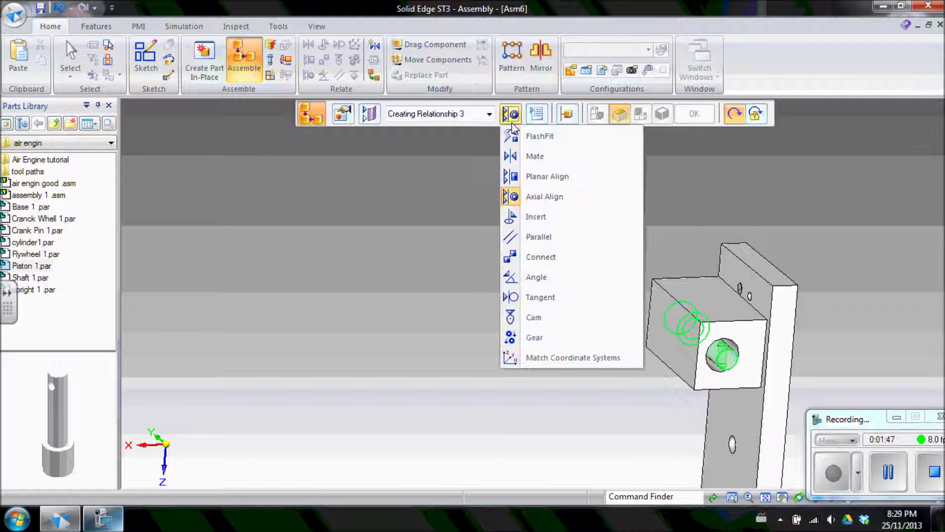
pyautogui.click(545, 162)
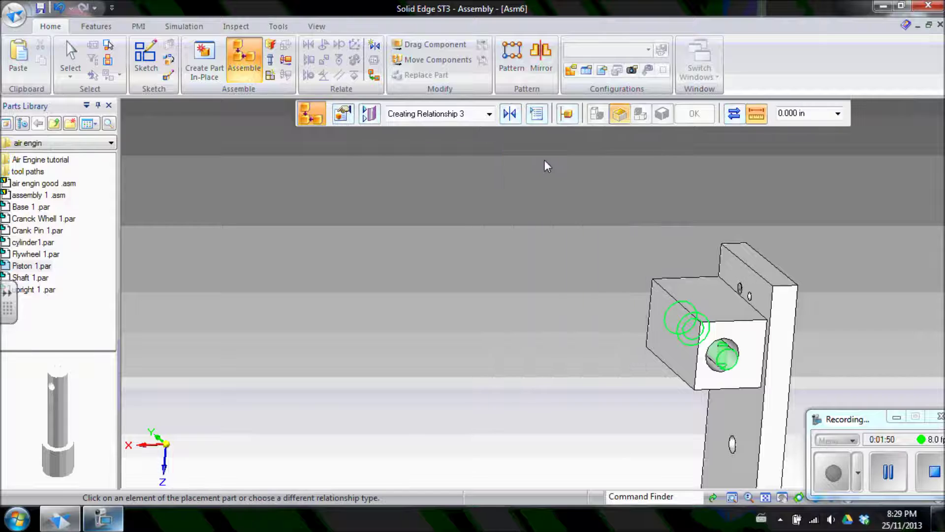
pyautogui.click(734, 115)
pyautogui.moveTo(593, 262); pyautogui.dragTo(646, 291, button='middle')
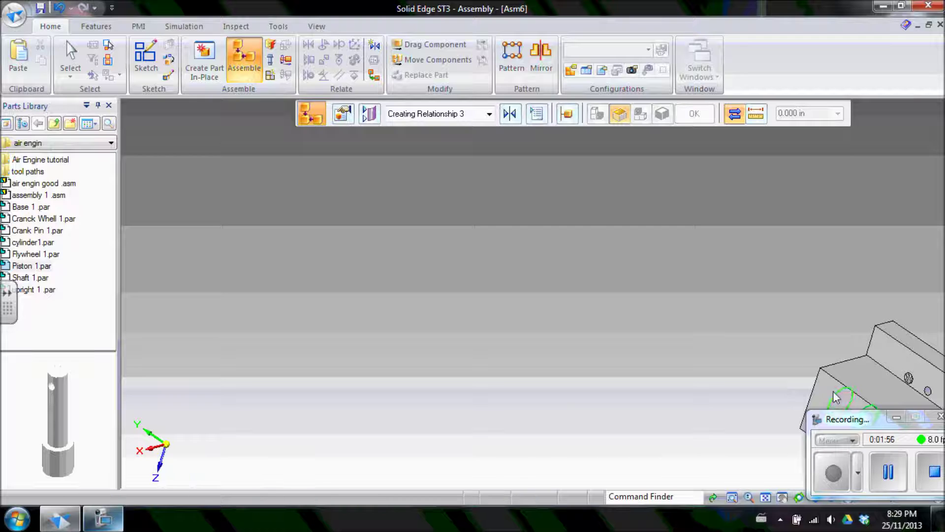
pyautogui.keyDown('shift'); pyautogui.moveTo(532, 316); pyautogui.dragTo(662, 361, button='middle'); pyautogui.keyUp('shift')
pyautogui.click(631, 337)
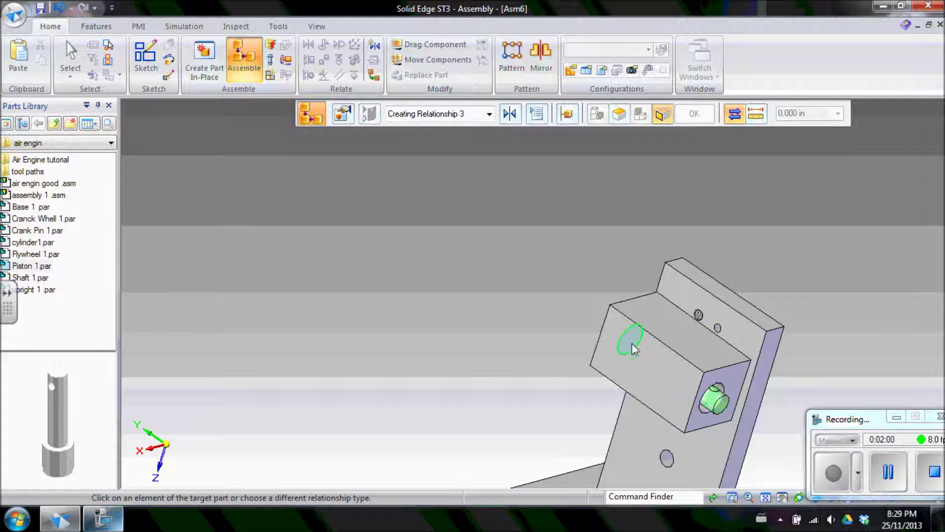
pyautogui.click(733, 377)
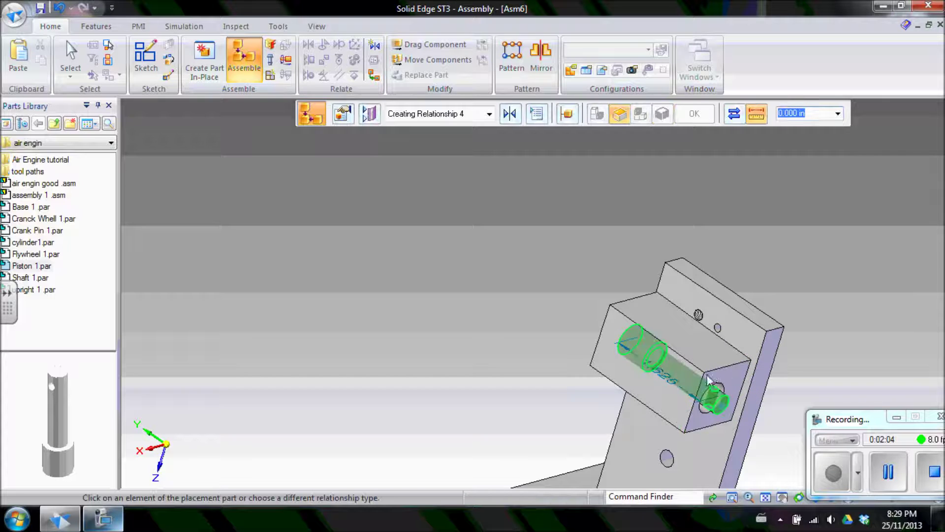
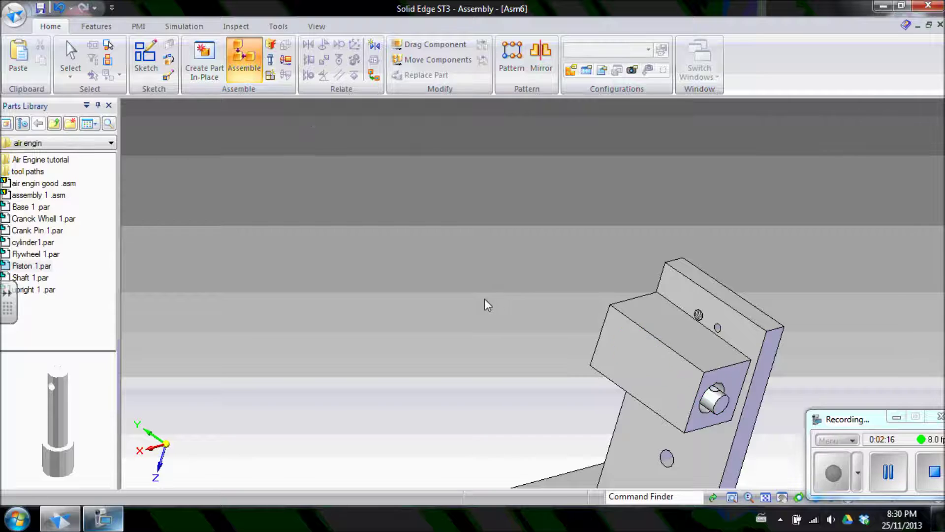
# Place Cranck Whell 1.par and mate its hub end face to the upright's face on the cylinder side.
pyautogui.click(234, 295)
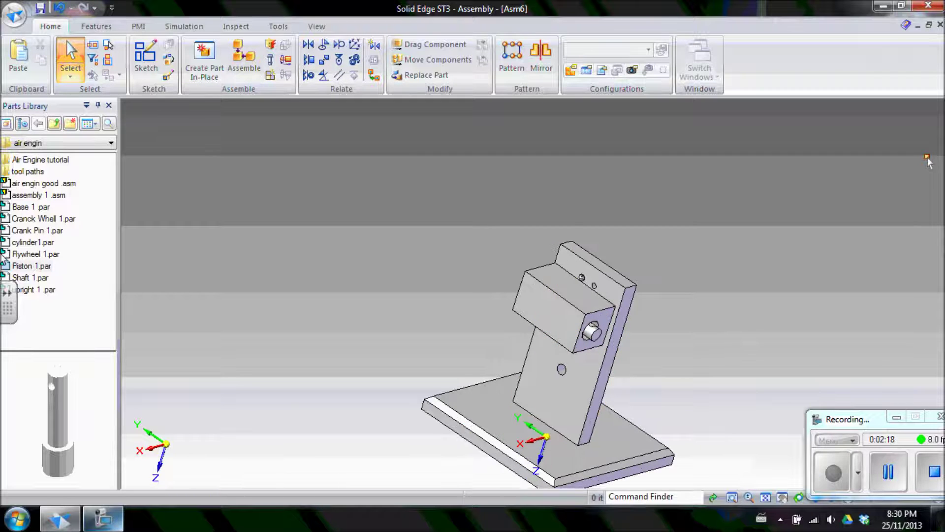
pyautogui.moveTo(33, 221); pyautogui.dragTo(283, 261)
pyautogui.click(510, 113)
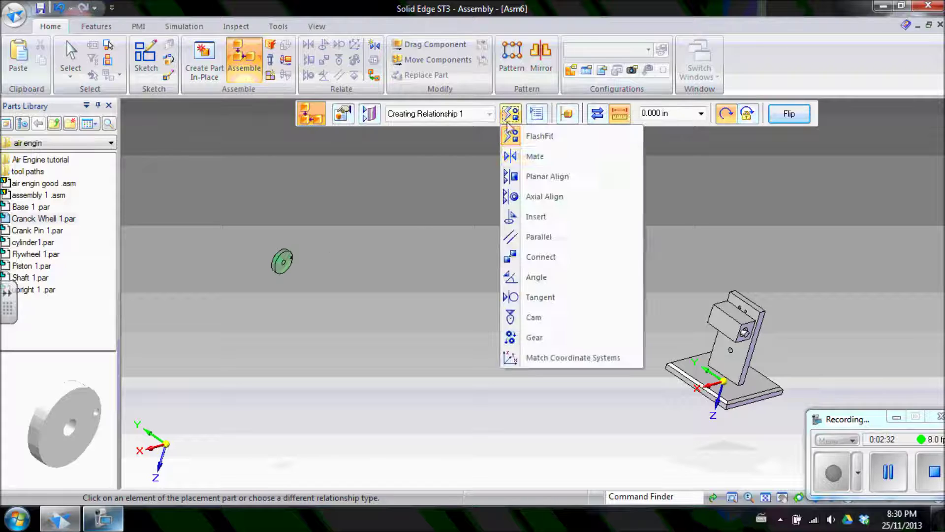
pyautogui.click(541, 156)
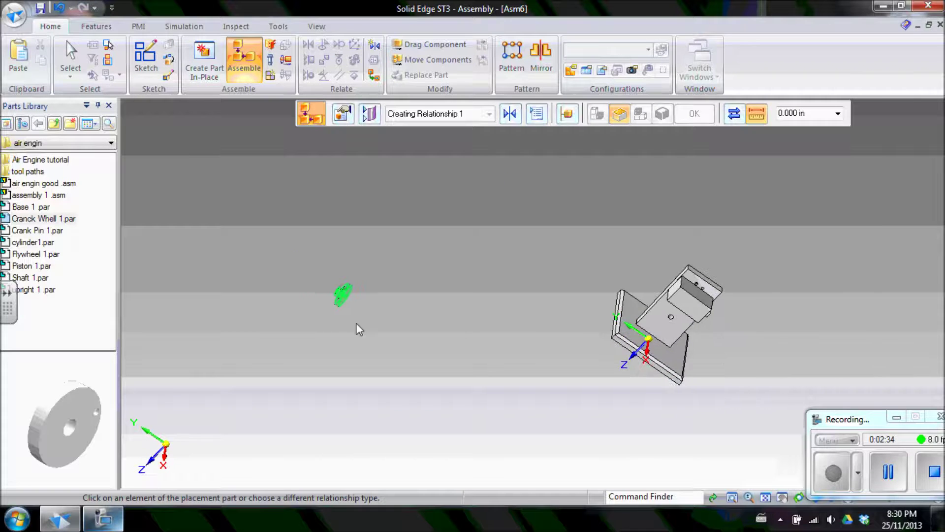
pyautogui.click(339, 291)
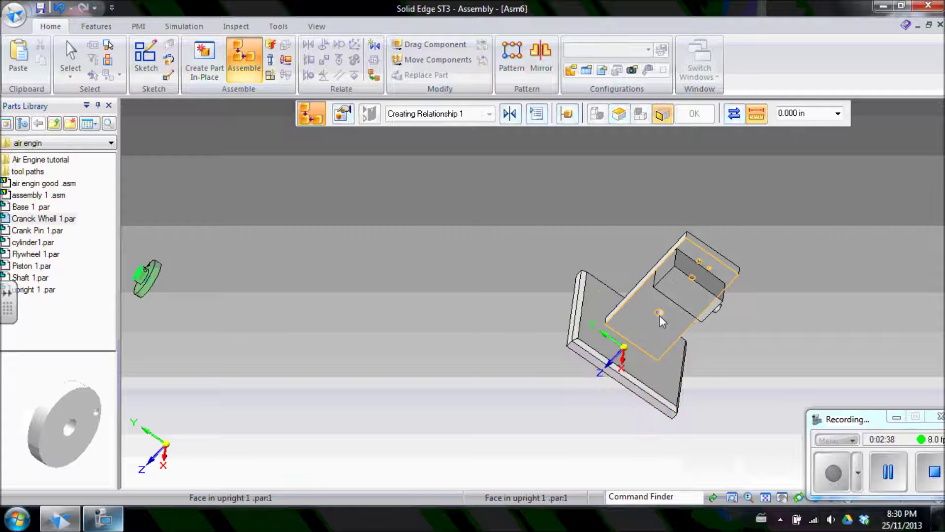
pyautogui.click(647, 330)
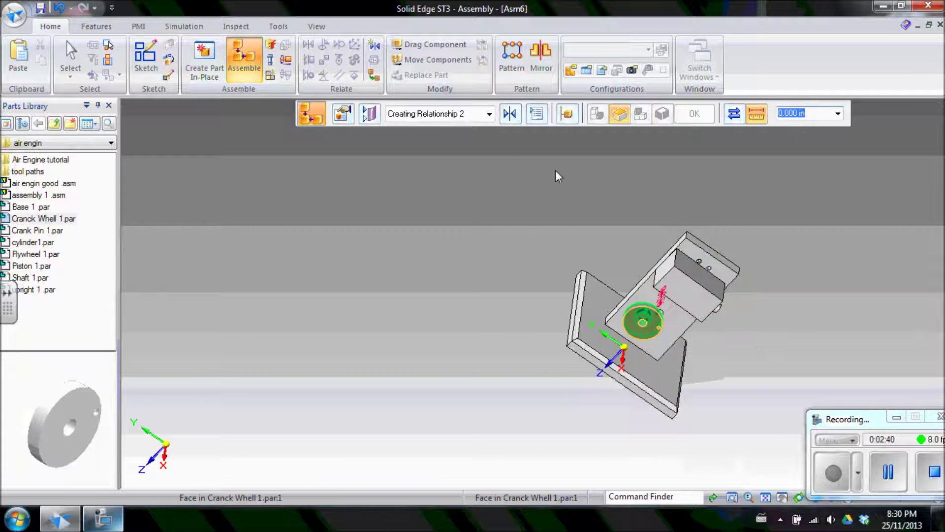
# Add an Axial Align relationship between the crank wheel's centre hole and the upright's lower hole.
pyautogui.click(510, 114)
pyautogui.click(552, 196)
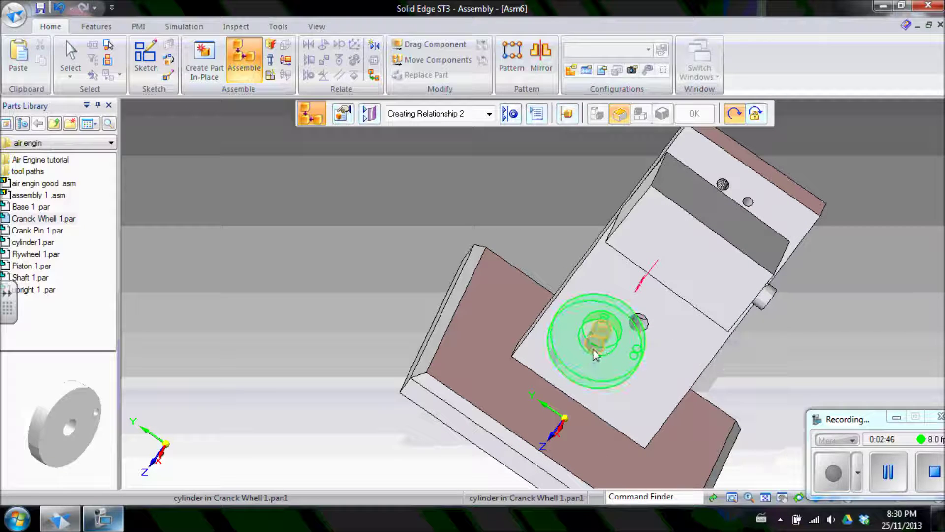
pyautogui.click(592, 354)
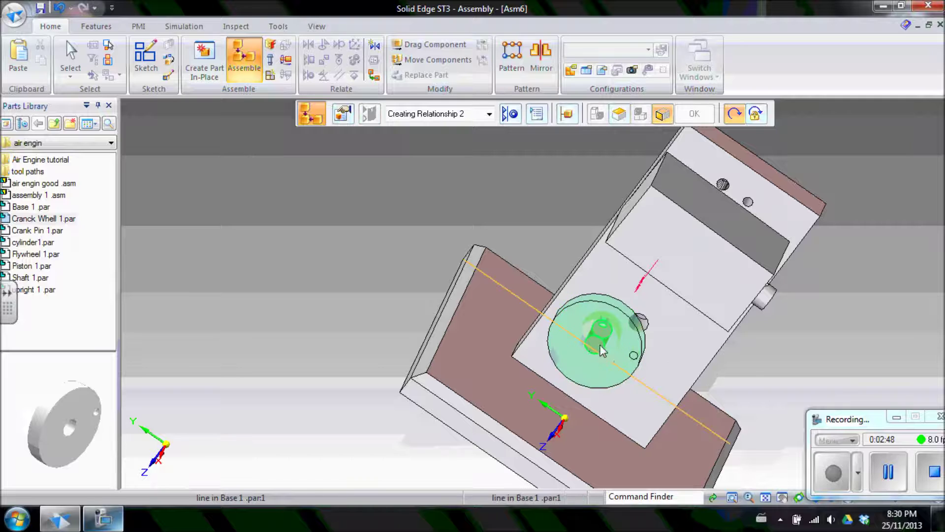
pyautogui.click(643, 328)
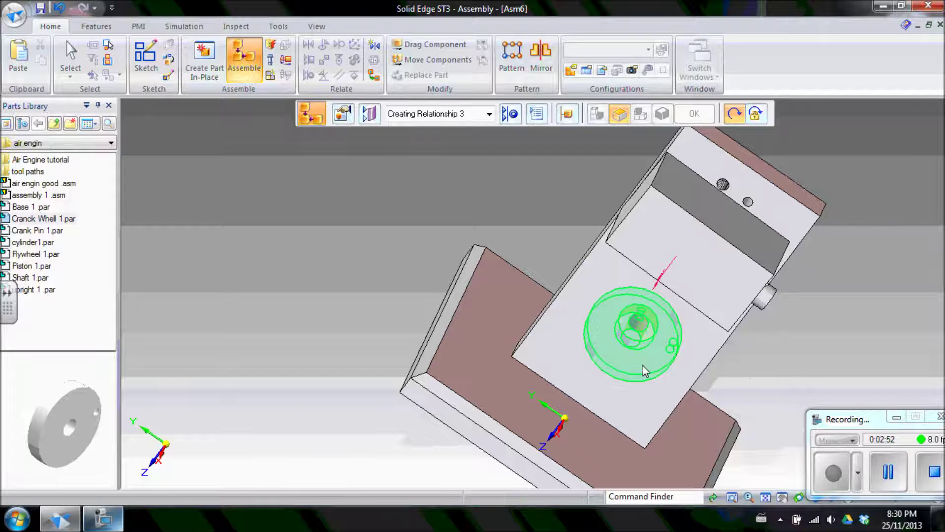
pyautogui.click(659, 398)
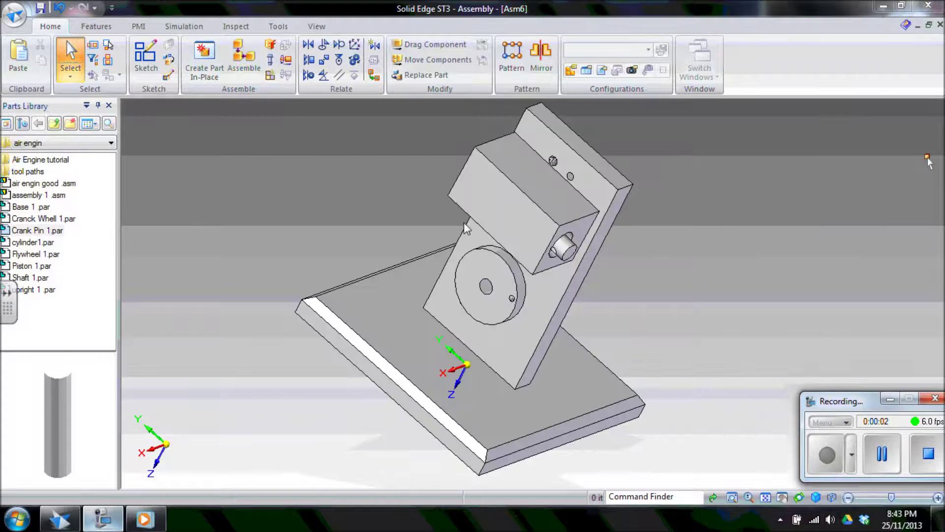
# Add an Axial Align relationship between the crank wheel's small off-centre hole and the cross hole in the piston rod.
pyautogui.click(237, 69)
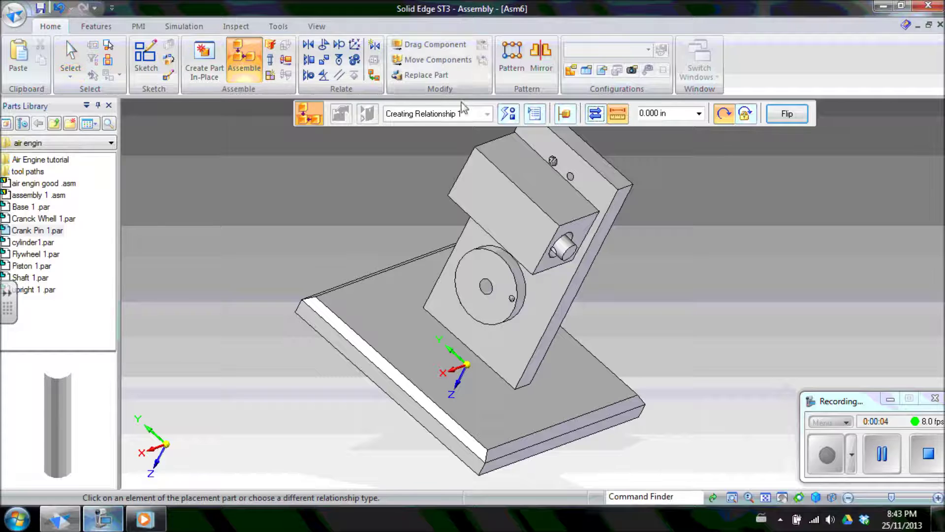
pyautogui.click(500, 114)
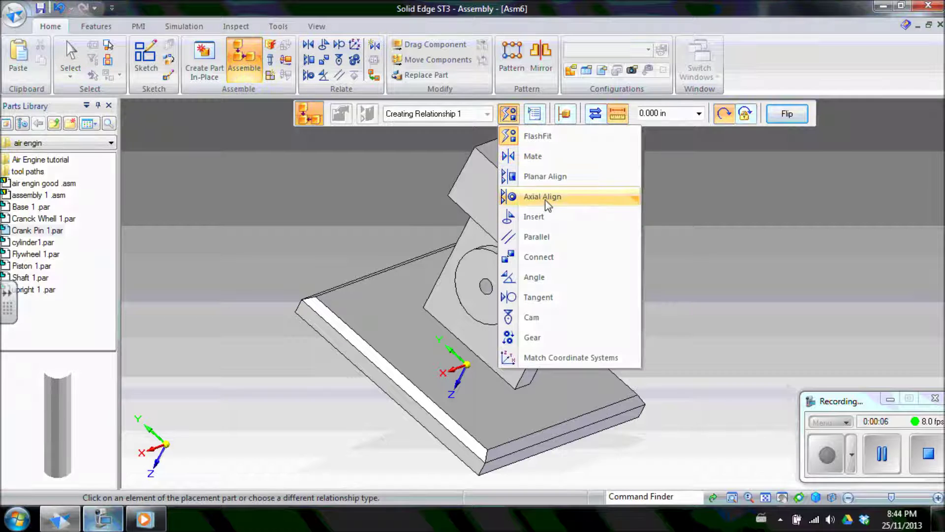
pyautogui.click(522, 192)
pyautogui.scroll(3, 556, 258)
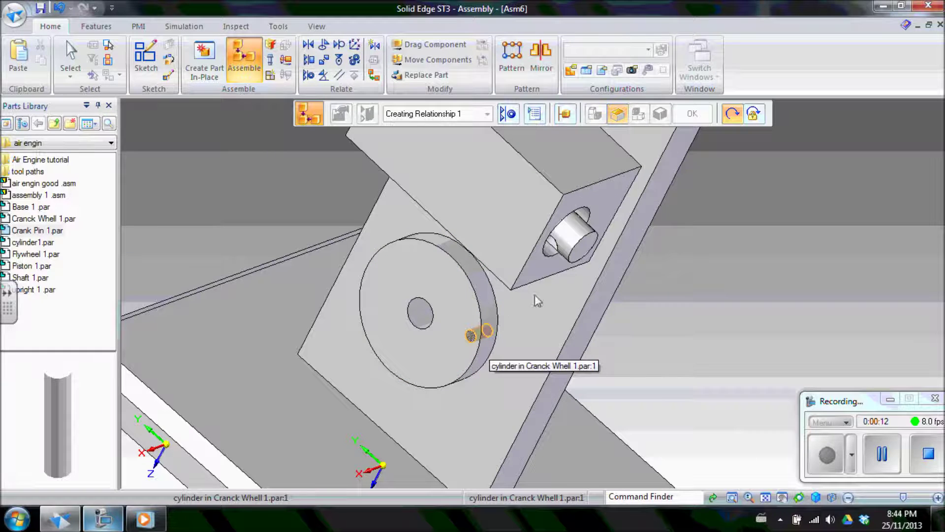
pyautogui.click(470, 340)
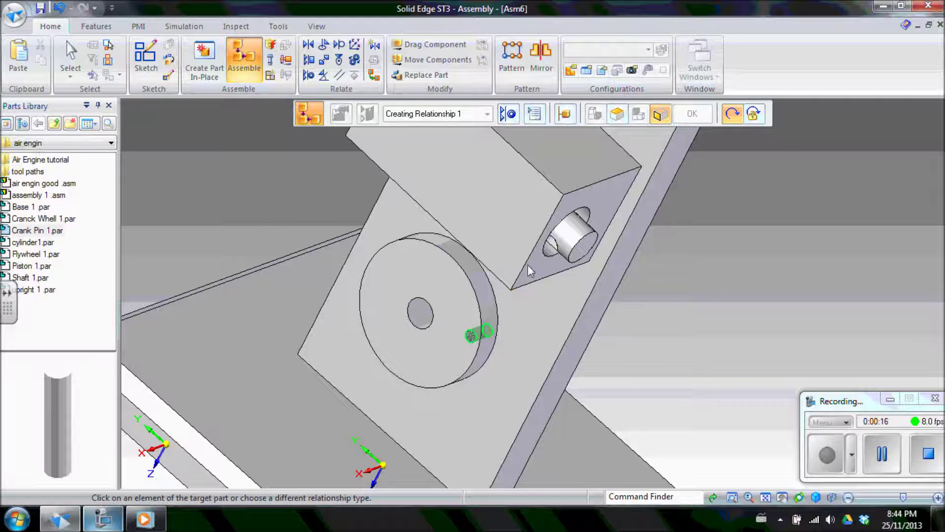
pyautogui.click(551, 250)
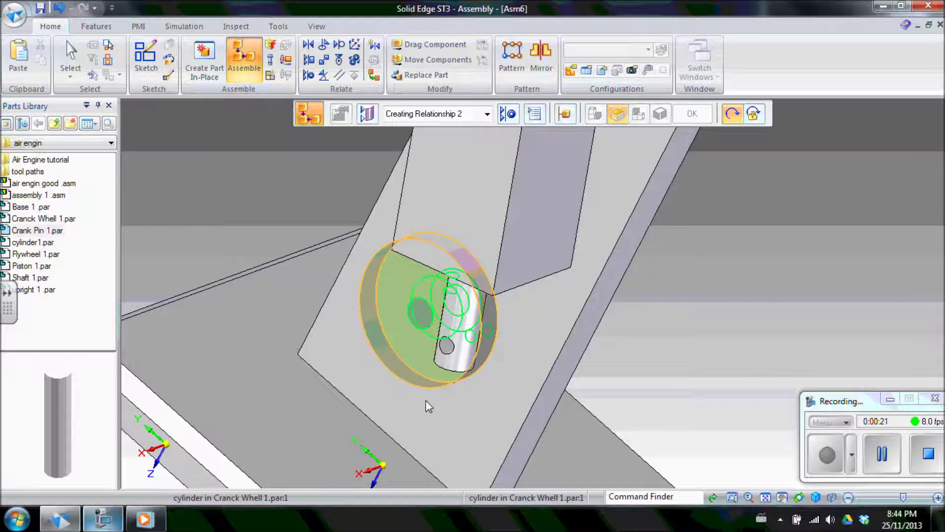
# Place Crank Pin 1.par loose beside the engine assembly without relationships.
pyautogui.moveTo(450, 406); pyautogui.dragTo(489, 399, button='middle')
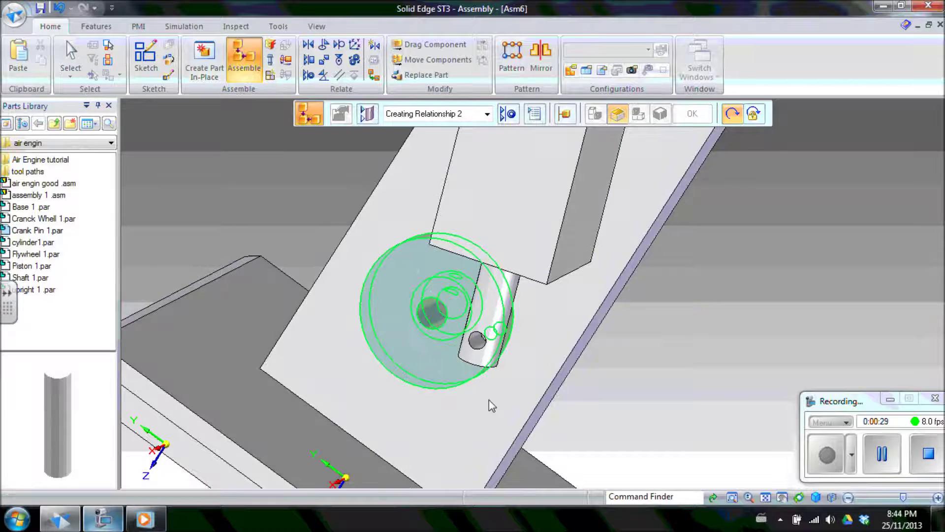
pyautogui.scroll(-3, 572, 386)
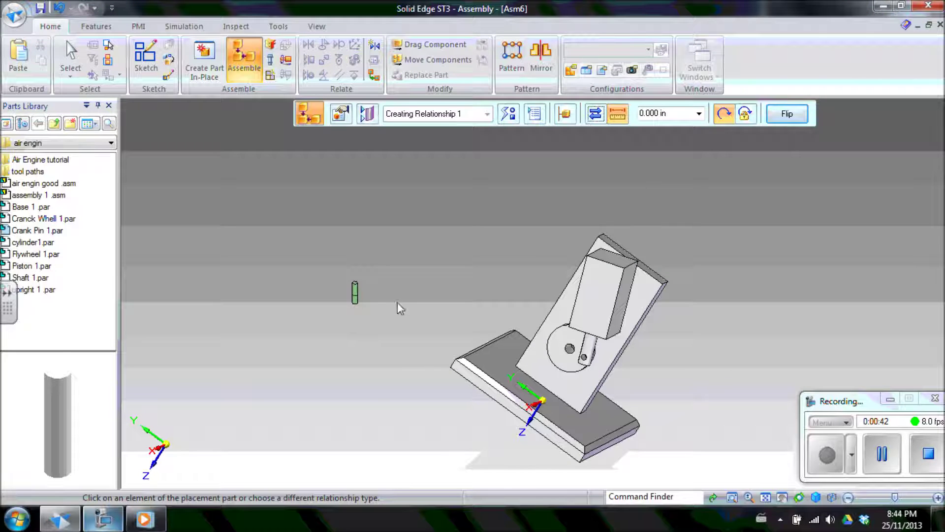
pyautogui.press('Escape')
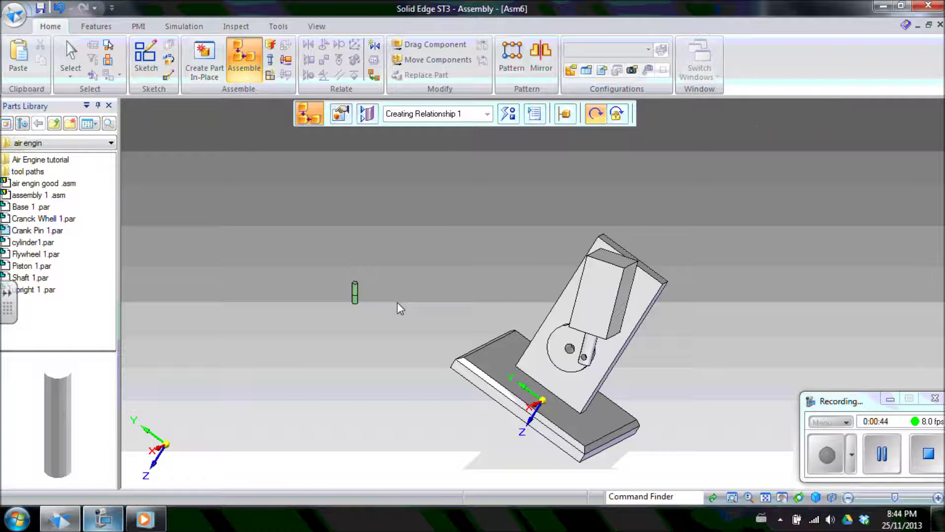
pyautogui.scroll(3, 399, 295)
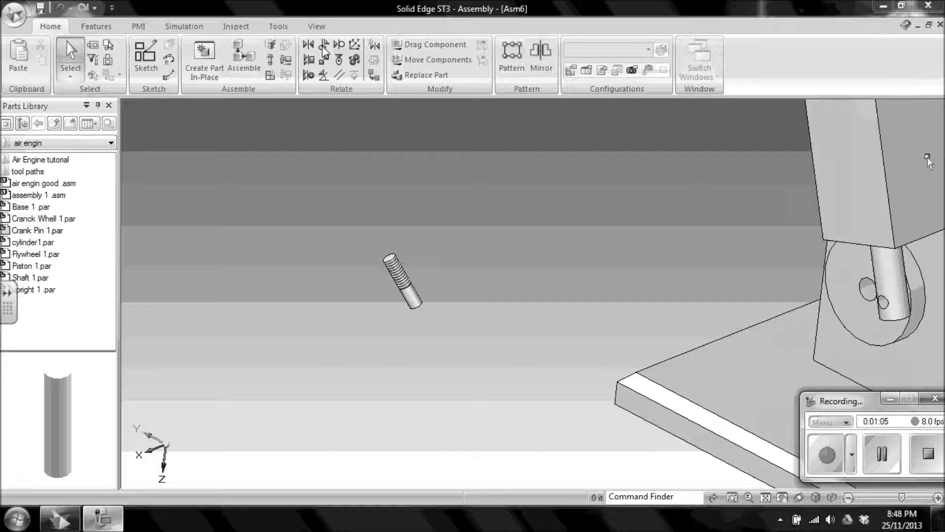
# Add a Planar Align relationship between the crank pin's threaded end face and the crank wheel's face towards the upright, with 0.000 in offset.
pyautogui.click(247, 64)
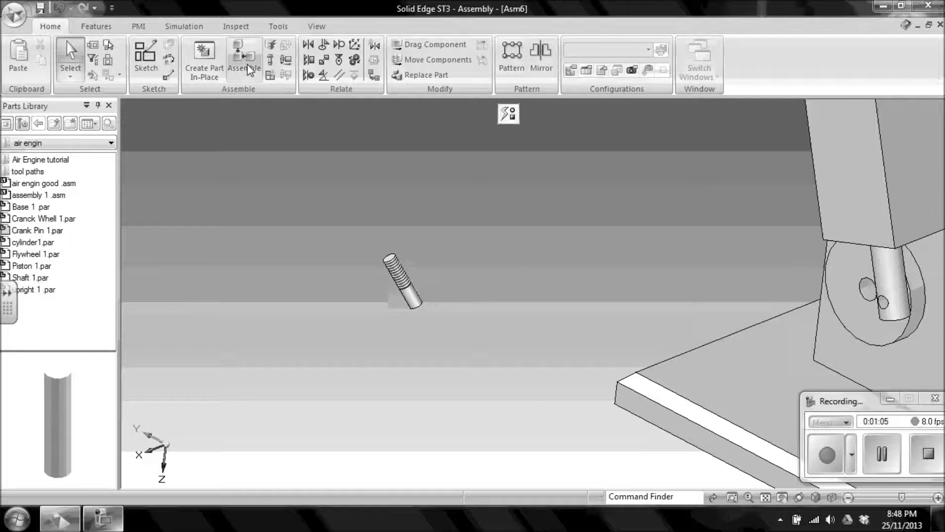
pyautogui.click(510, 118)
pyautogui.click(541, 176)
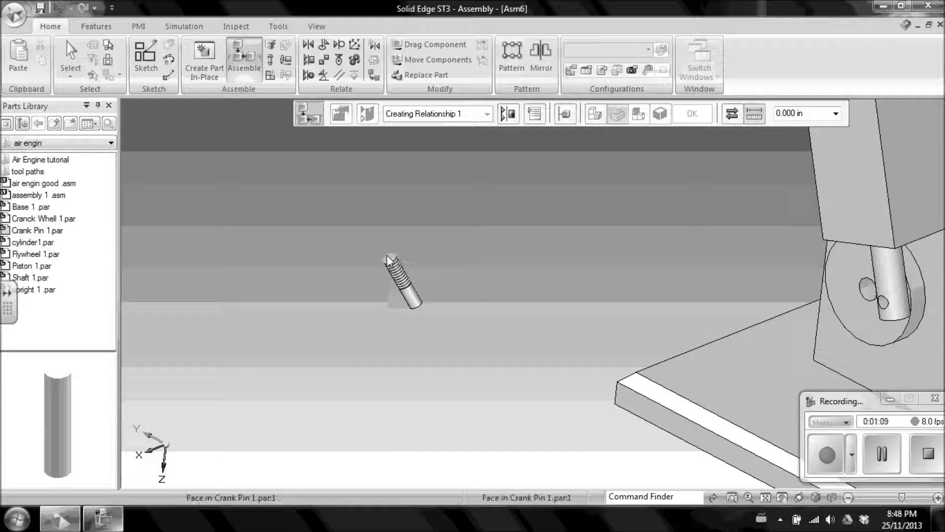
pyautogui.click(386, 255)
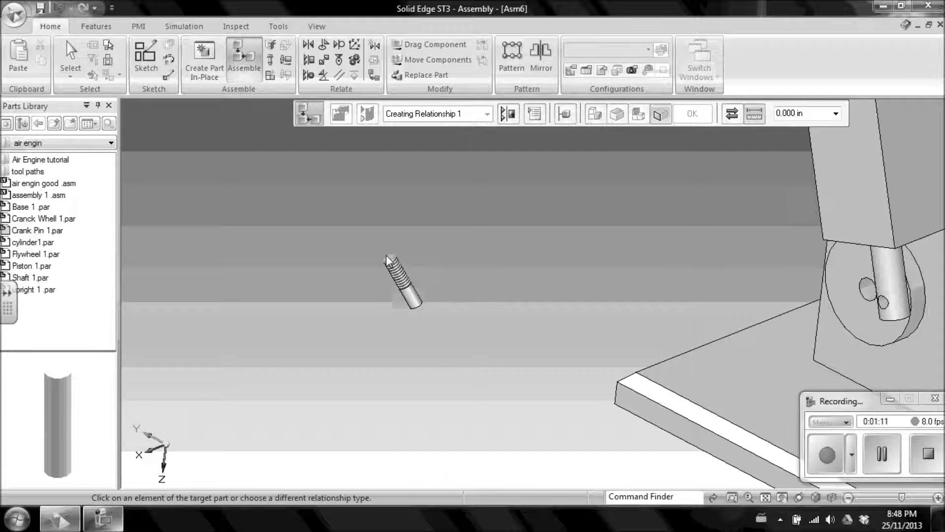
pyautogui.moveTo(578, 331); pyautogui.dragTo(687, 338, button='middle')
pyautogui.scroll(5, 794, 327)
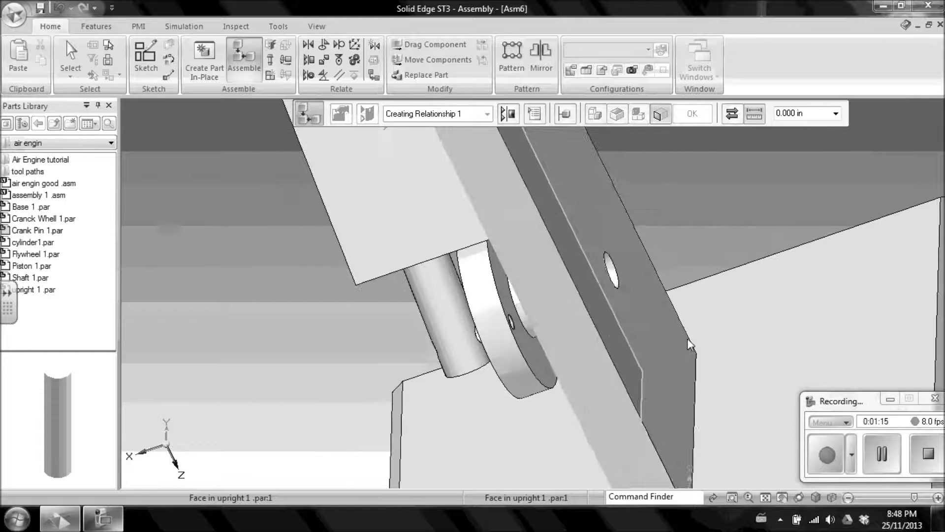
pyautogui.click(518, 334)
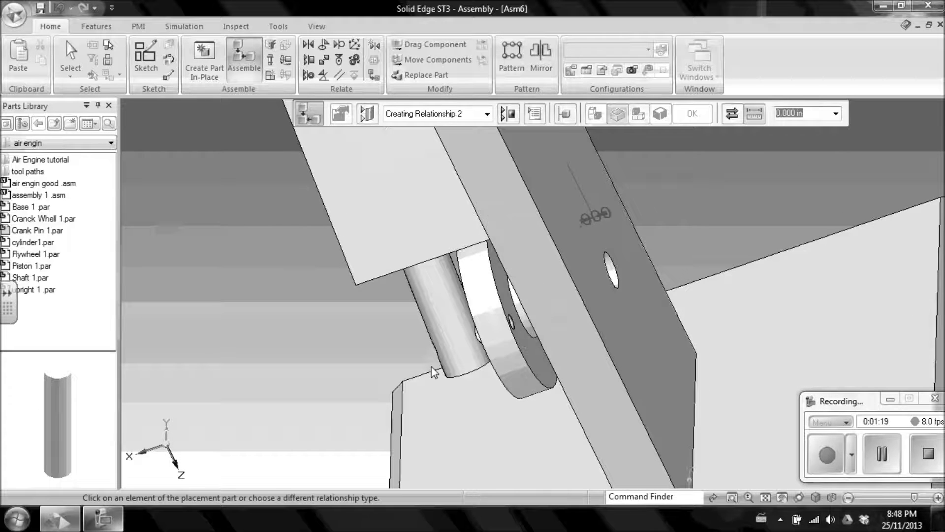
# Add an Axial Align relationship between the crank pin's cylindrical face and the cross hole in the piston rod.
pyautogui.moveTo(433, 375); pyautogui.dragTo(489, 347, button='middle')
pyautogui.scroll(-3, 497, 342)
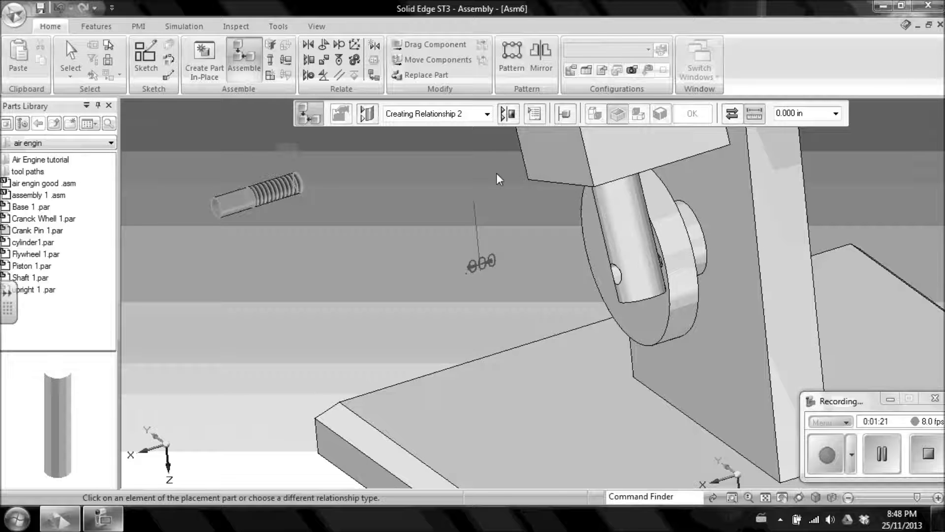
pyautogui.click(507, 116)
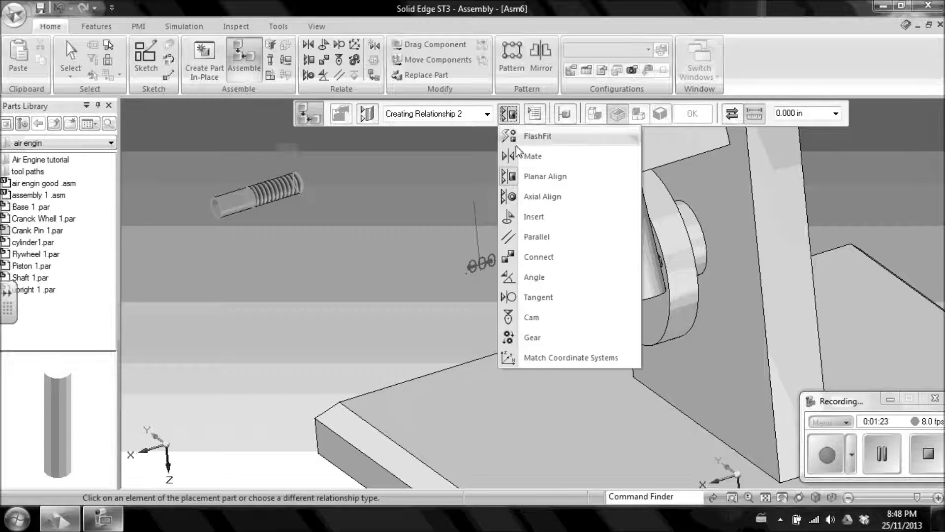
pyautogui.click(530, 196)
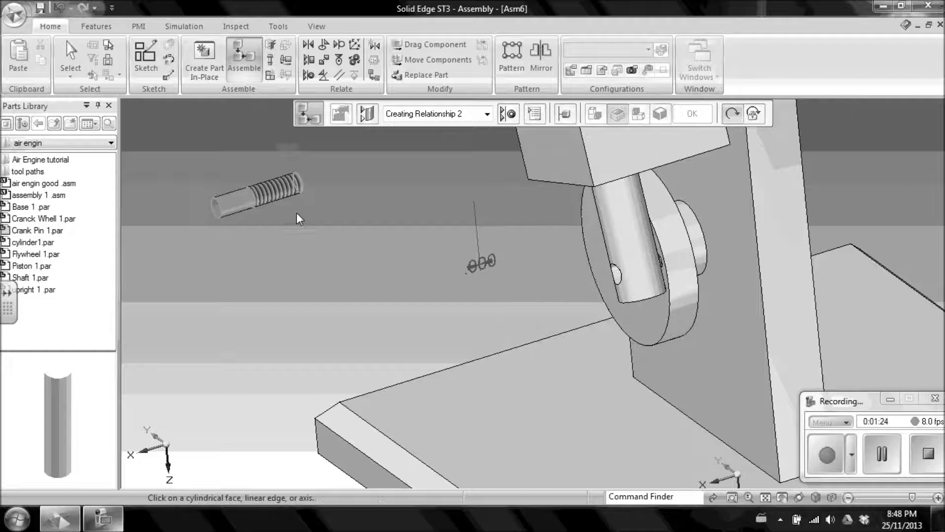
pyautogui.click(243, 204)
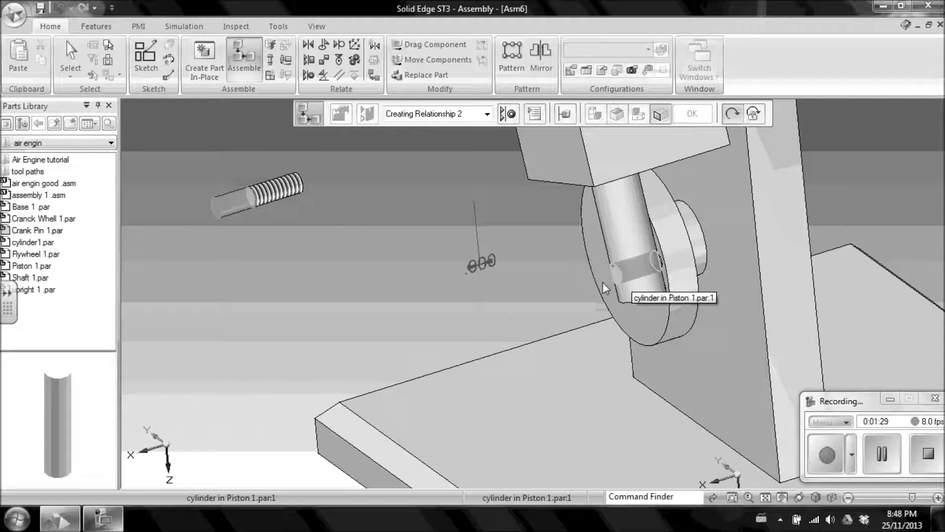
pyautogui.scroll(-1, 673, 282)
pyautogui.scroll(-1, 674, 281)
pyautogui.moveTo(639, 298); pyautogui.dragTo(721, 300, button='middle')
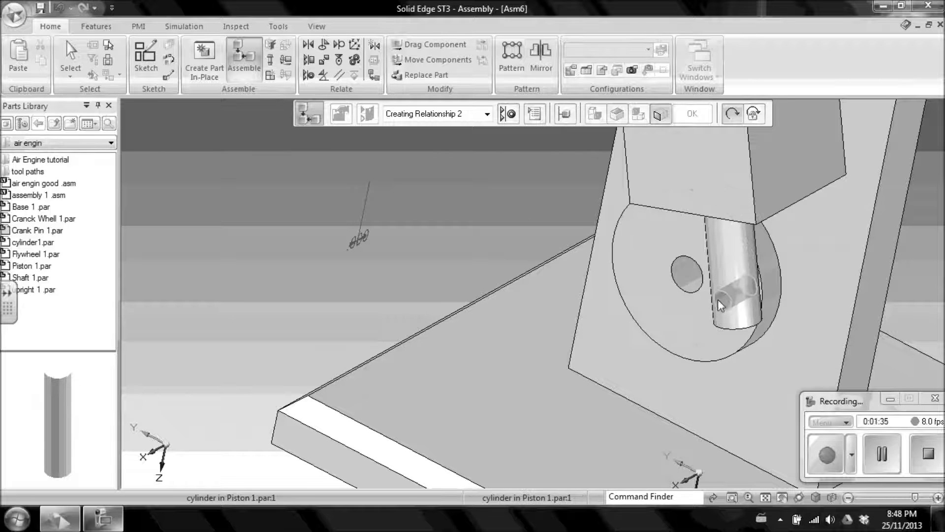
pyautogui.click(763, 282)
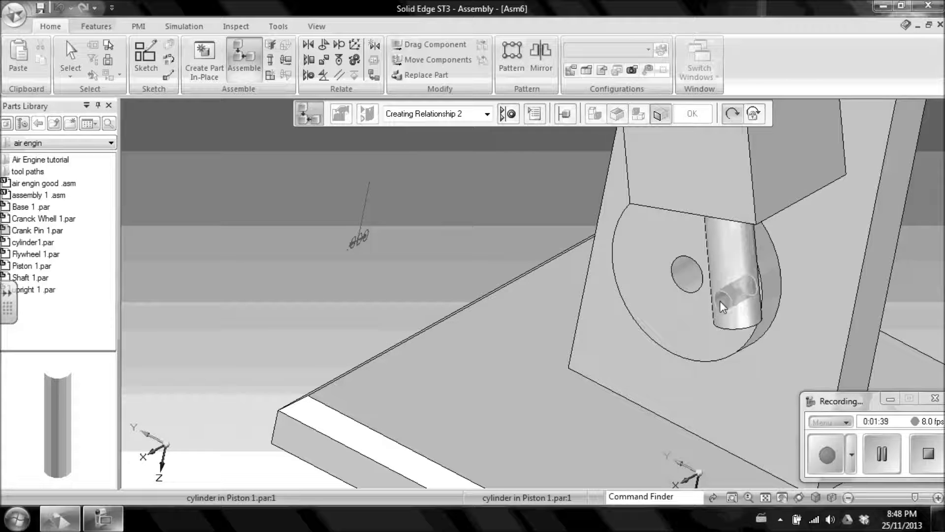
pyautogui.scroll(-3, 698, 338)
pyautogui.scroll(5, 715, 305)
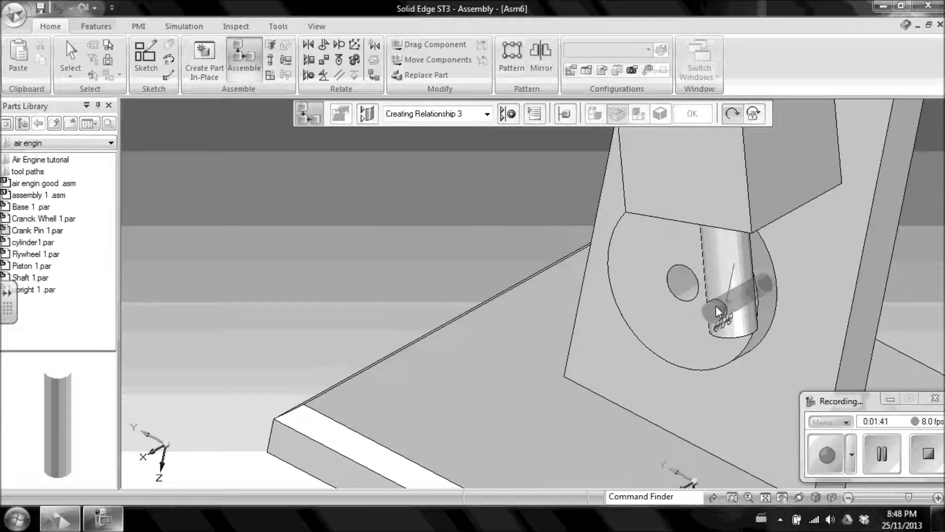
# Examine from several angles how the crank pin sits in the piston rod and crank wheel.
pyautogui.scroll(-3, 577, 356)
pyautogui.moveTo(690, 337); pyautogui.dragTo(555, 348, button='middle')
pyautogui.scroll(4, 576, 349)
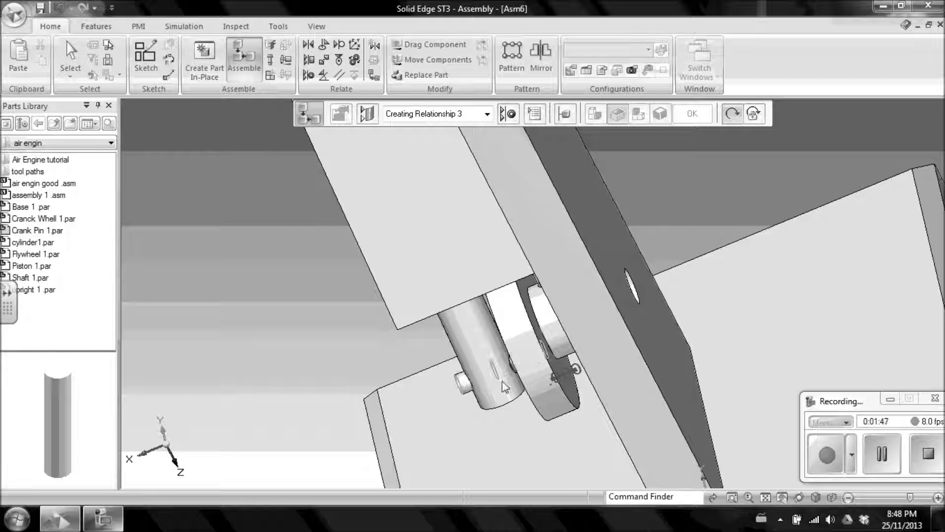
pyautogui.scroll(-3, 500, 386)
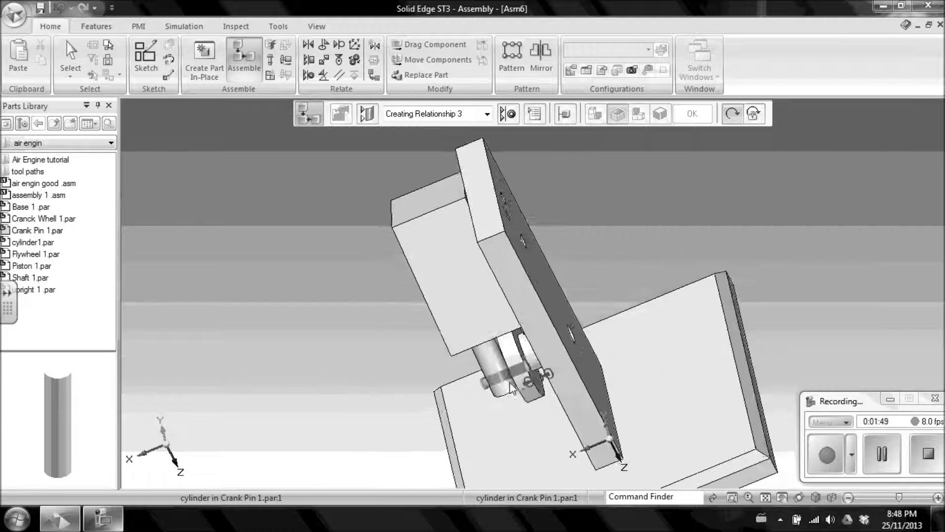
pyautogui.scroll(2, 516, 383)
pyautogui.moveTo(505, 389); pyautogui.dragTo(548, 360, button='middle')
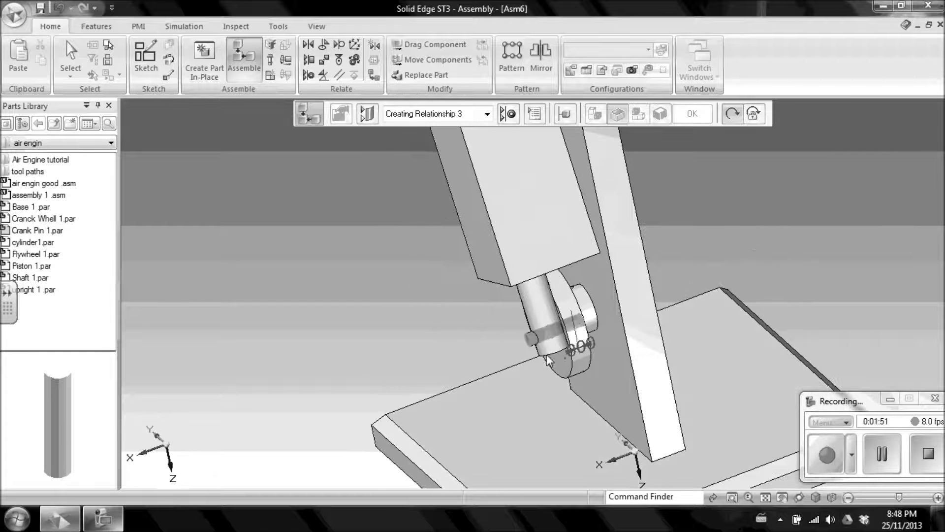
pyautogui.click(881, 454)
pyautogui.click(828, 454)
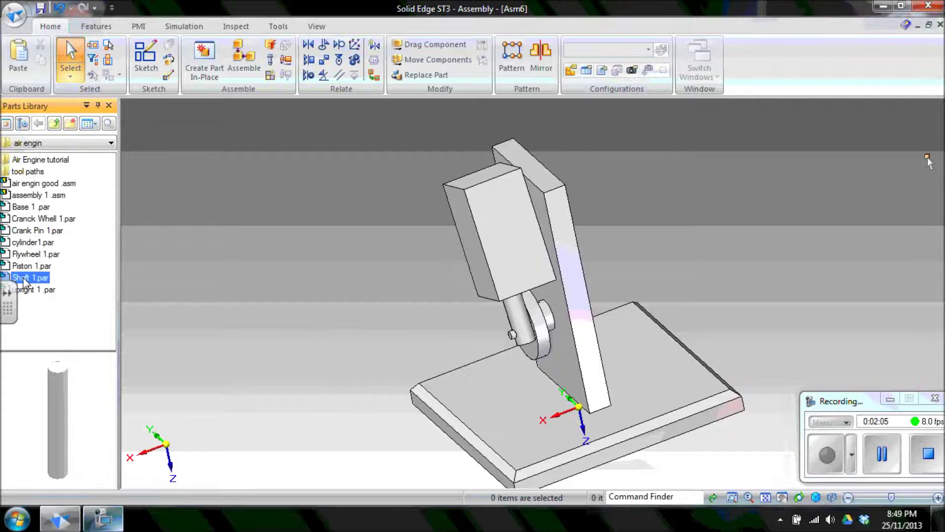
# Place Shaft 1.par loose beside the engine assembly without relationships.
pyautogui.moveTo(29, 278); pyautogui.dragTo(331, 275)
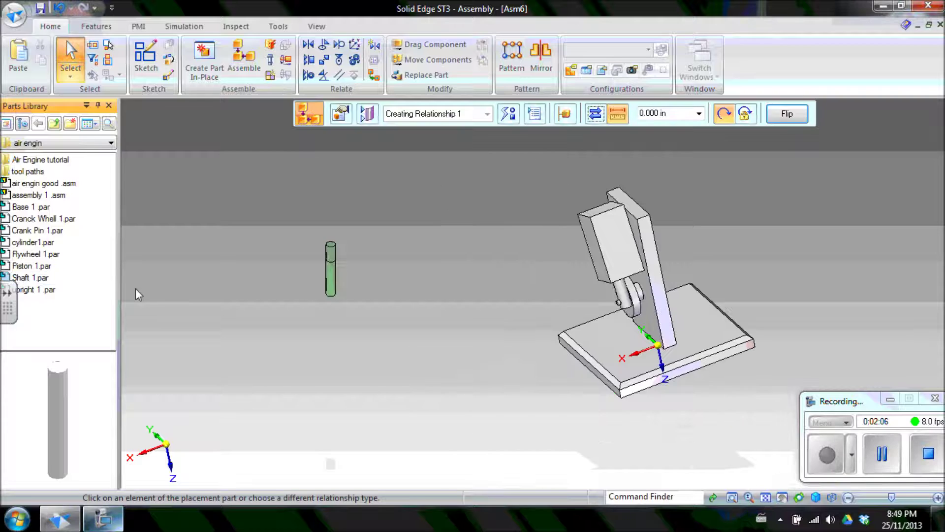
pyautogui.press('Escape')
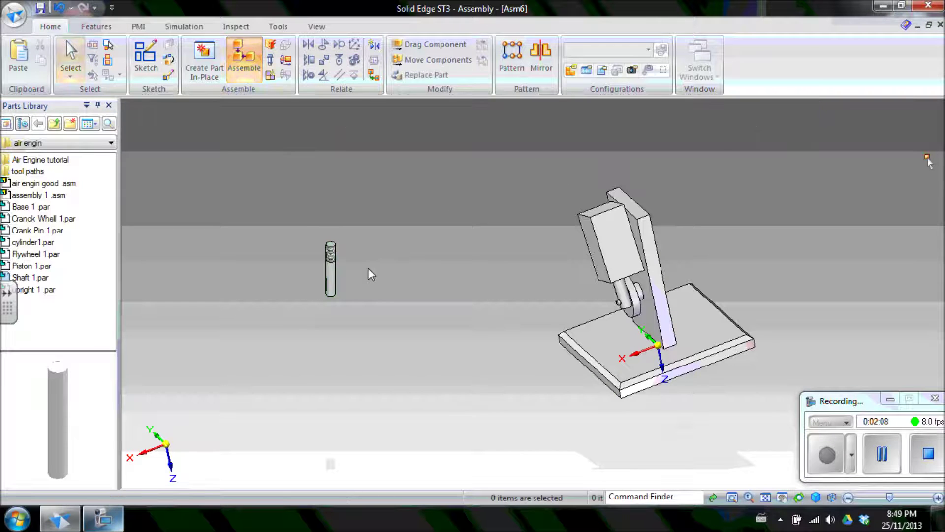
# Add an Axial Align relationship between the shaft's plain cylindrical face and the crank wheel's centre hole.
pyautogui.moveTo(538, 328); pyautogui.dragTo(610, 297, button='middle')
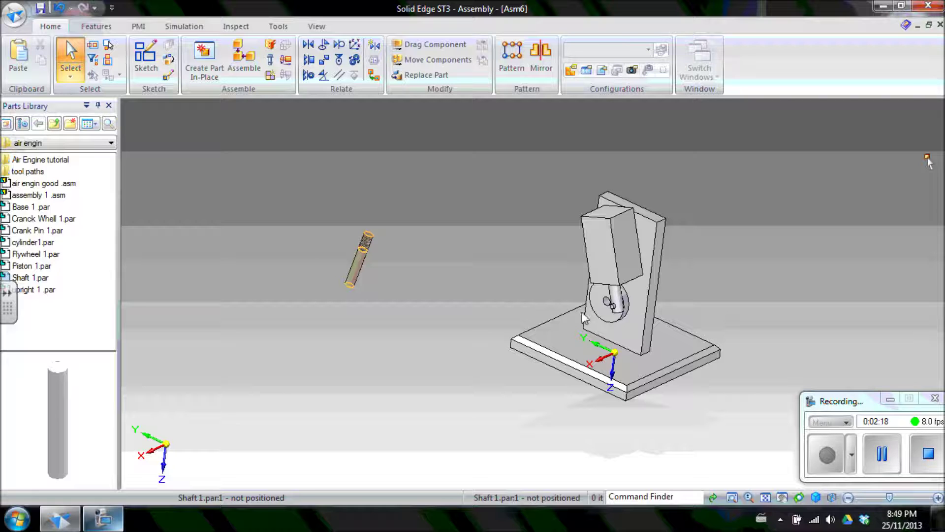
pyautogui.moveTo(704, 300); pyautogui.dragTo(652, 286, button='middle')
pyautogui.moveTo(717, 273); pyautogui.dragTo(740, 197, button='middle')
pyautogui.click(241, 58)
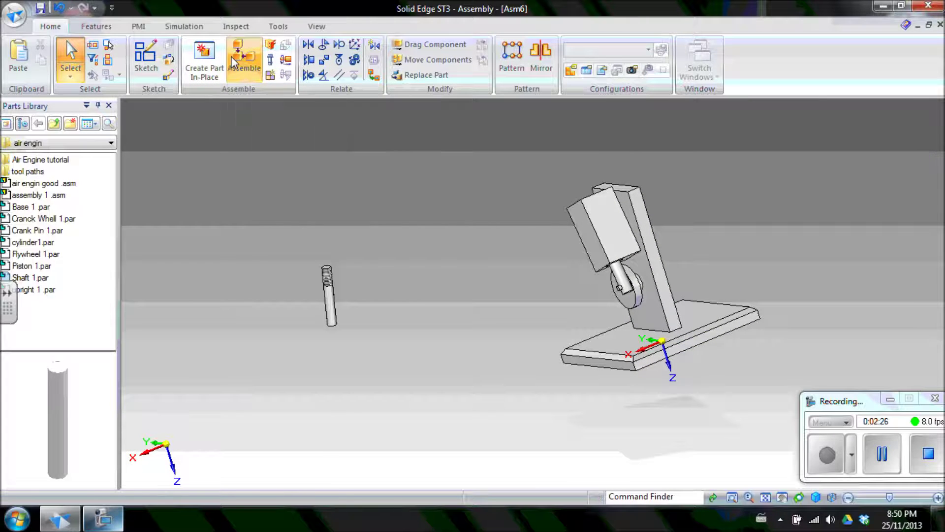
pyautogui.click(509, 115)
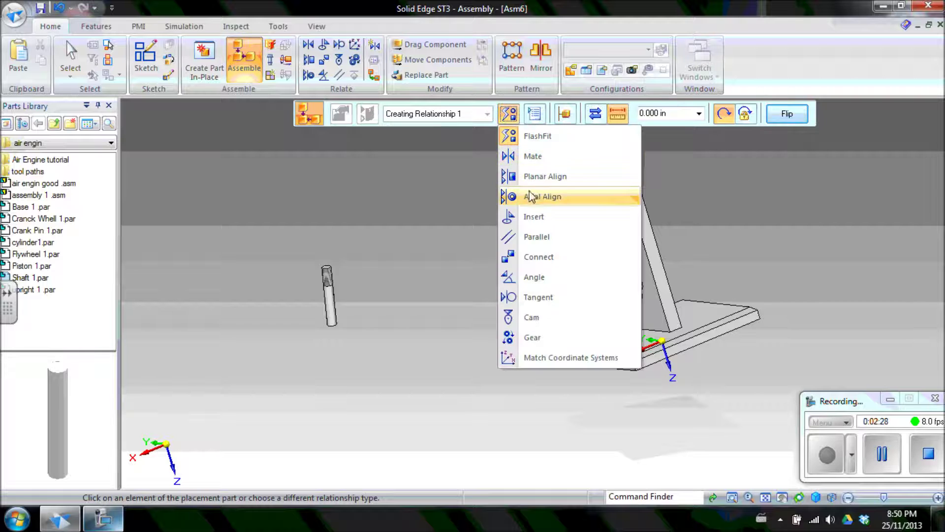
pyautogui.click(526, 196)
pyautogui.click(332, 315)
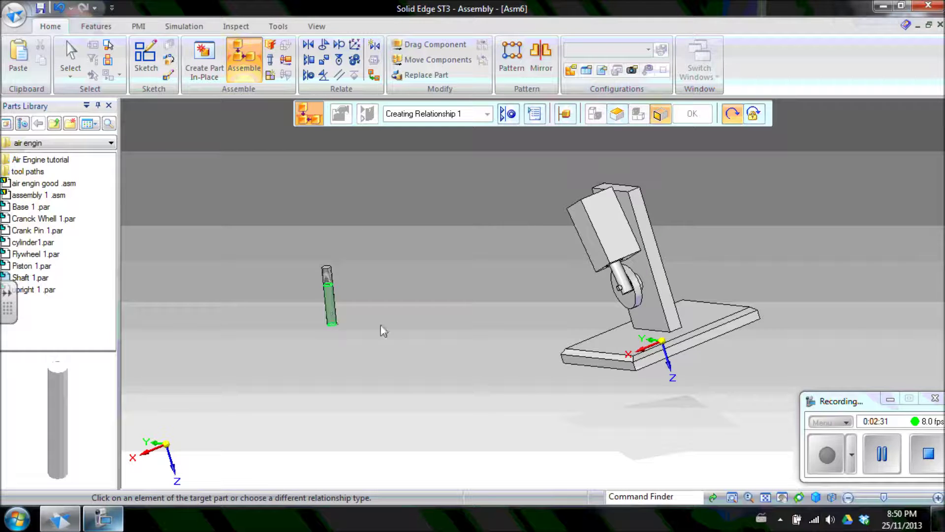
pyautogui.scroll(2, 571, 320)
pyautogui.moveTo(555, 333); pyautogui.dragTo(635, 315, button='middle')
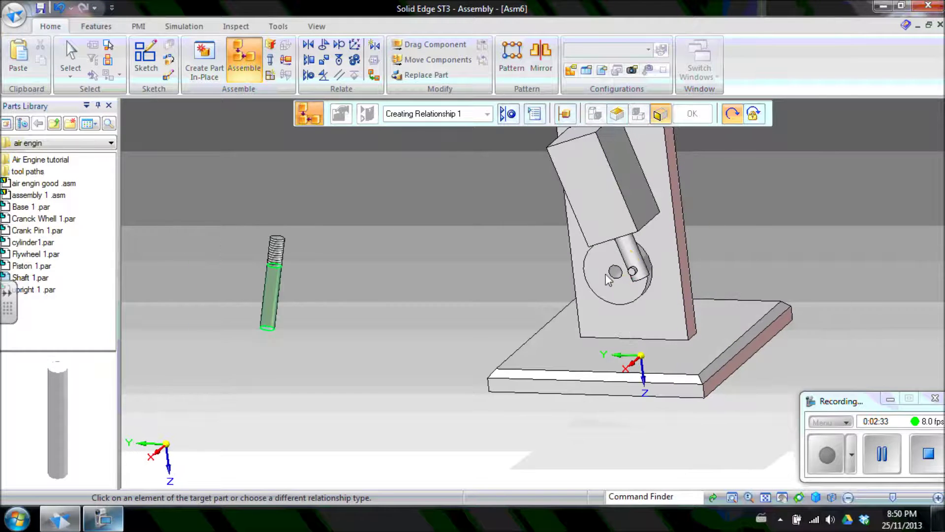
pyautogui.click(615, 270)
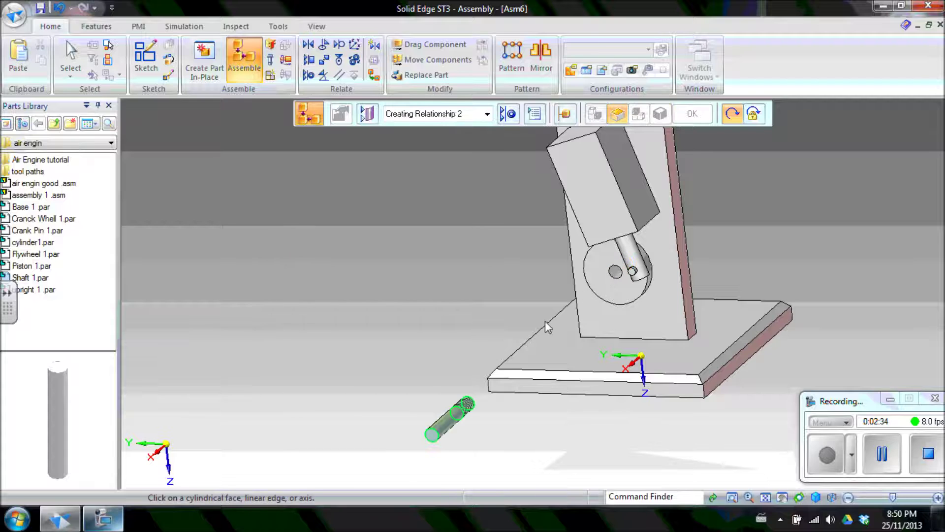
pyautogui.click(453, 412)
# Add a Planar Align relationship between the shaft's unthreaded end face and the crank wheel's outer face, with 0.000 in offset.
pyautogui.click(504, 118)
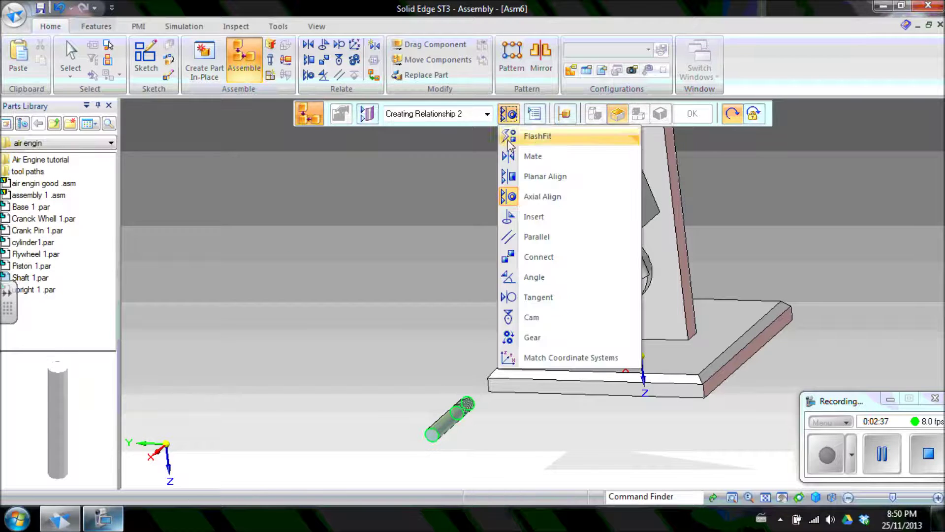
pyautogui.click(535, 178)
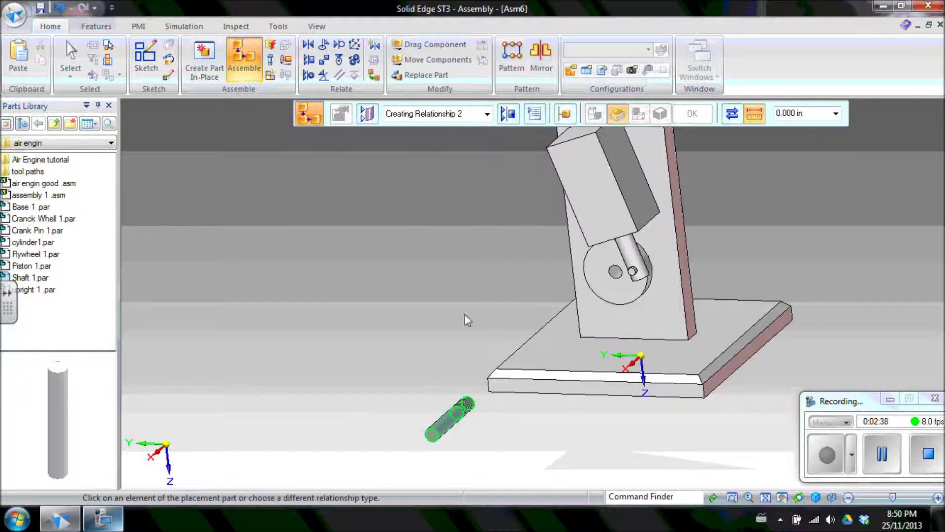
pyautogui.click(431, 435)
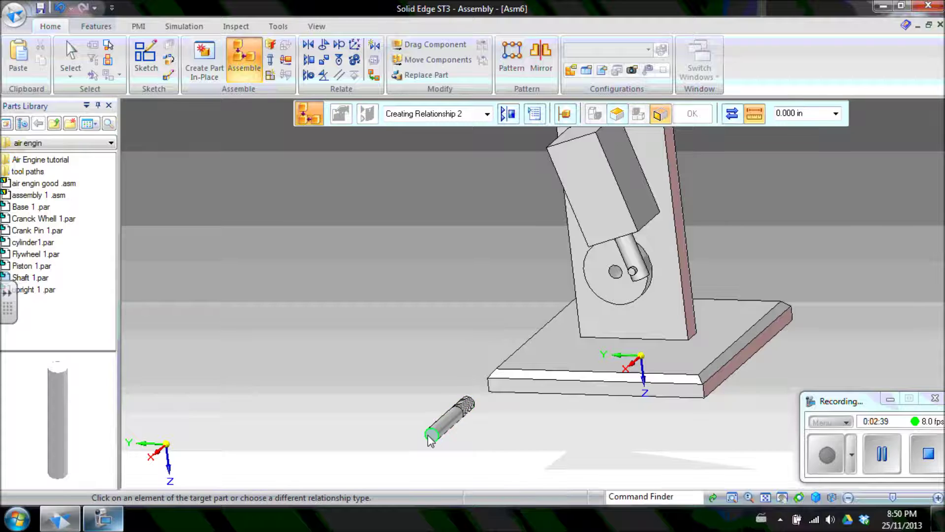
pyautogui.click(602, 292)
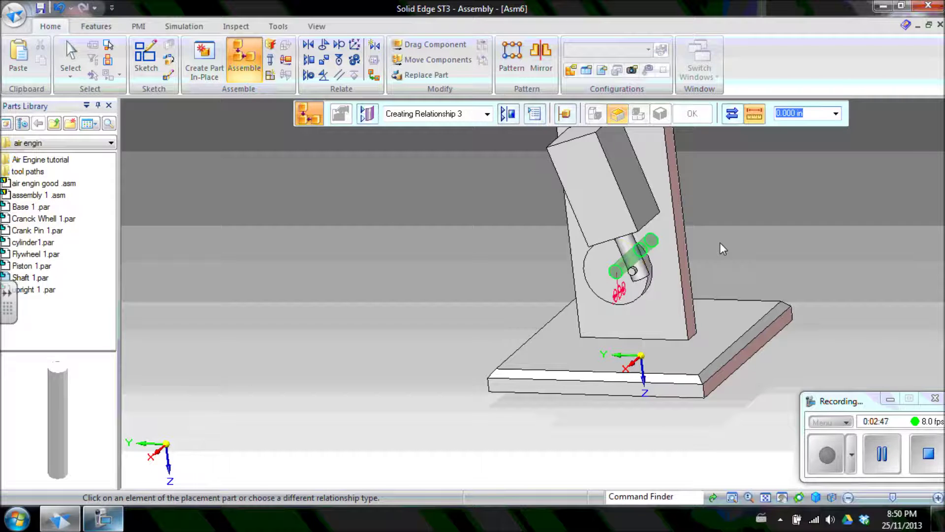
pyautogui.press('Escape')
pyautogui.moveTo(727, 241); pyautogui.dragTo(558, 333, button='middle')
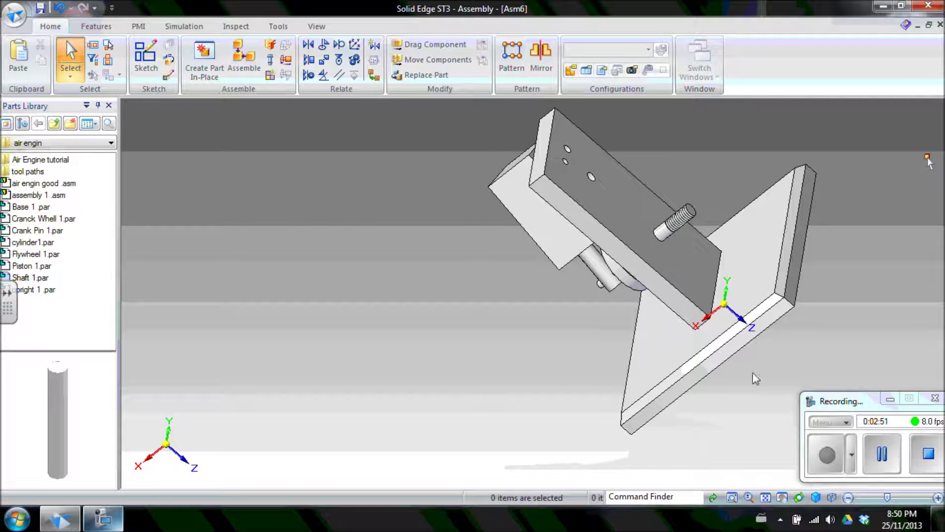
pyautogui.click(863, 455)
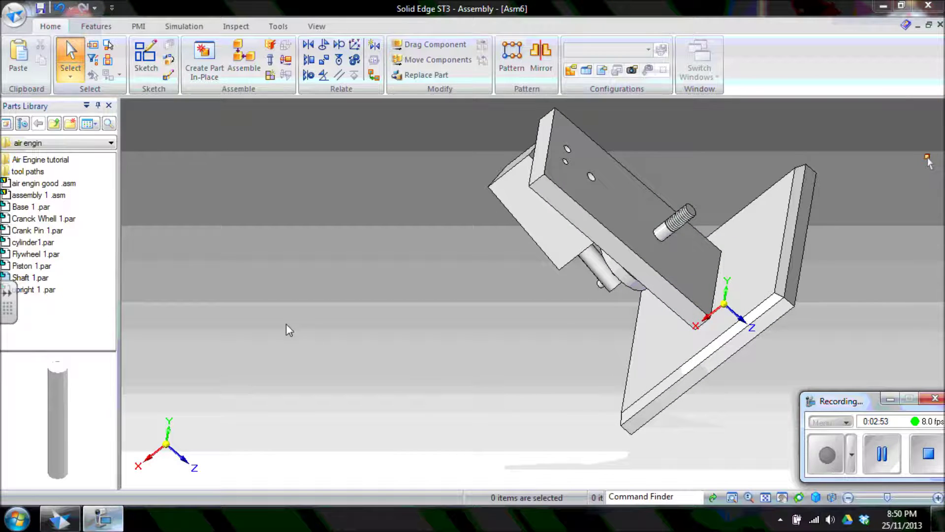
# Place Flywheel 1.par loose beside the engine assembly without relationships.
pyautogui.doubleClick(29, 255)
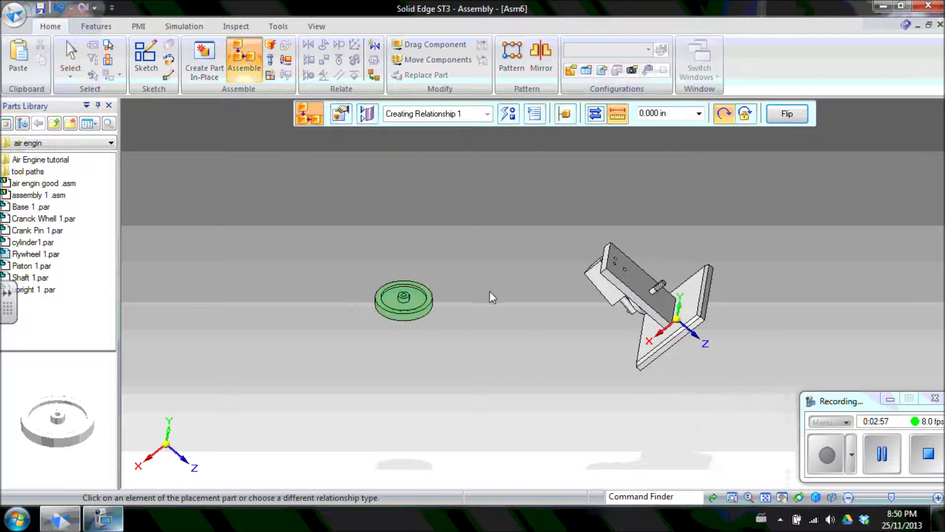
pyautogui.press('Escape')
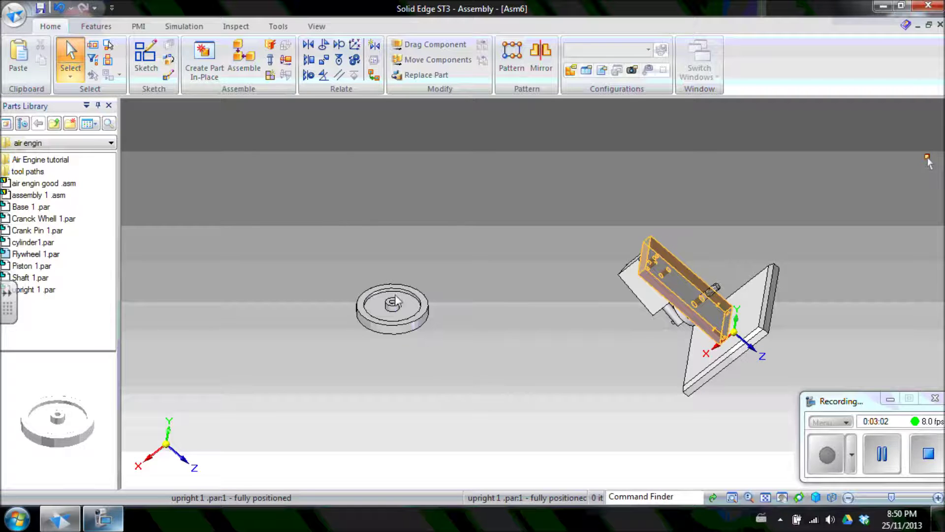
# Add a Mate relationship between the flywheel's hub end face and the upright's back face, with 0.000 in offset.
pyautogui.click(244, 56)
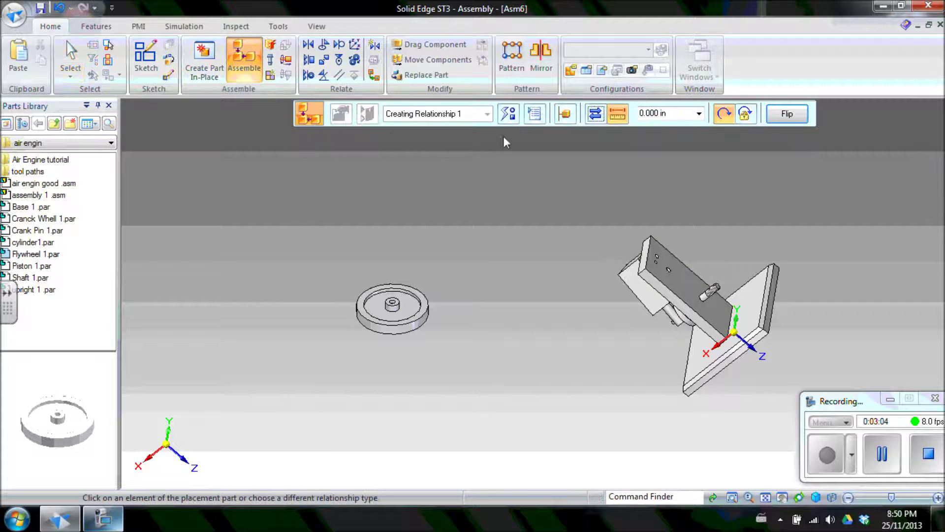
pyautogui.click(506, 116)
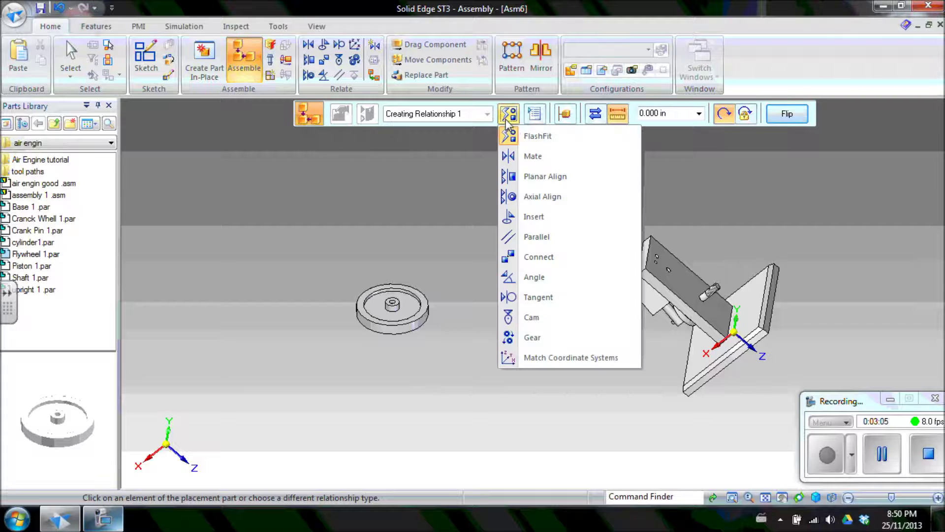
pyautogui.click(536, 156)
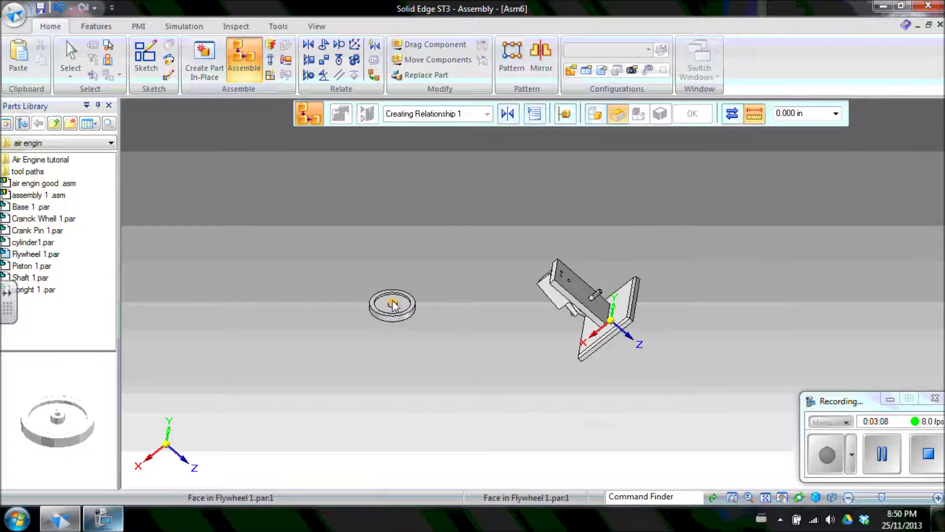
pyautogui.scroll(5, 392, 306)
pyautogui.click(394, 291)
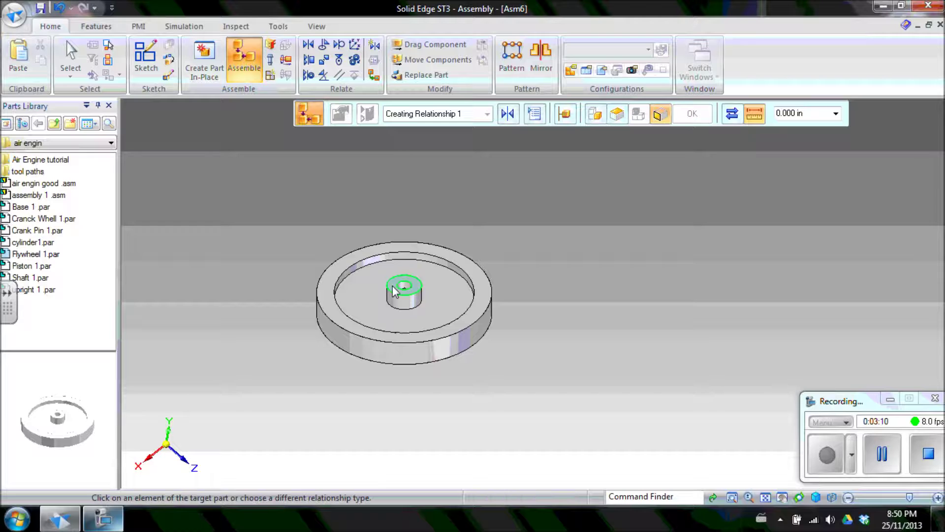
pyautogui.scroll(-3, 354, 306)
pyautogui.scroll(-2, 398, 317)
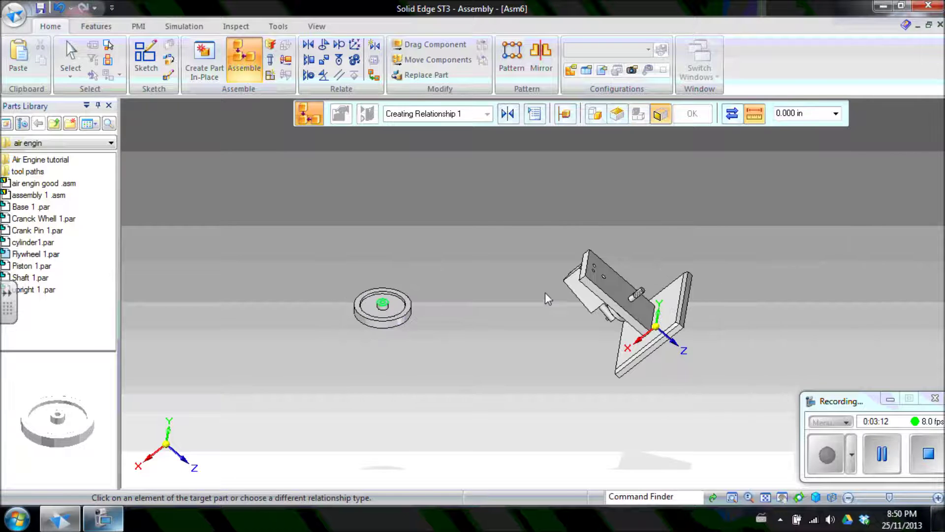
pyautogui.click(618, 291)
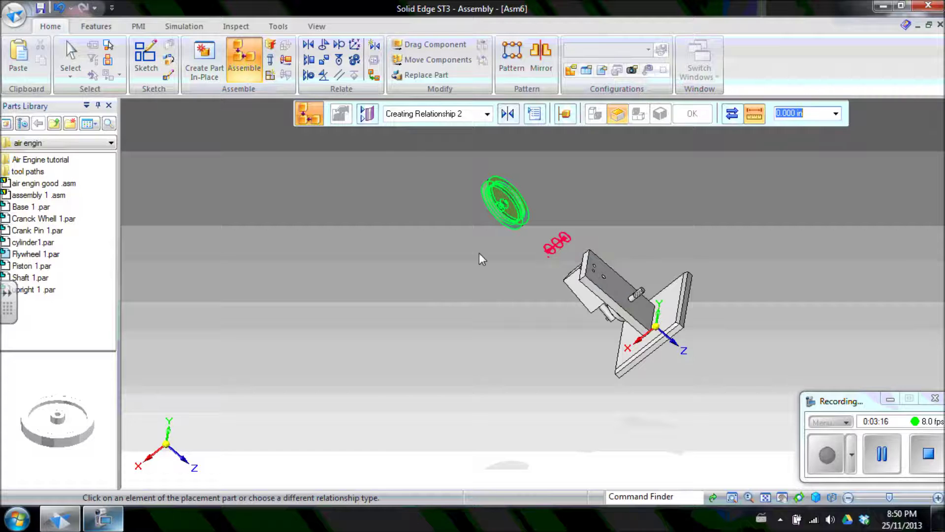
# Add an Axial Align relationship between the flywheel's centre bore and the shaft hole in the upright.
pyautogui.click(508, 116)
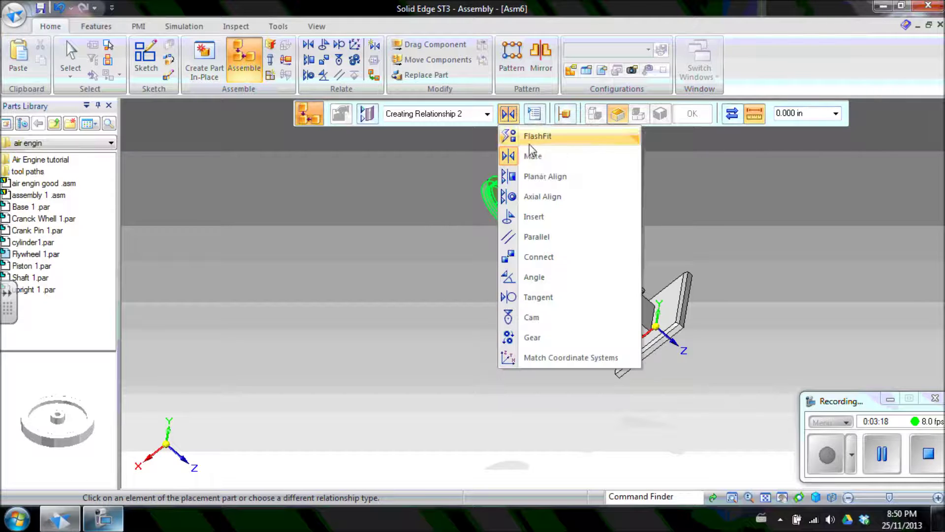
pyautogui.click(542, 198)
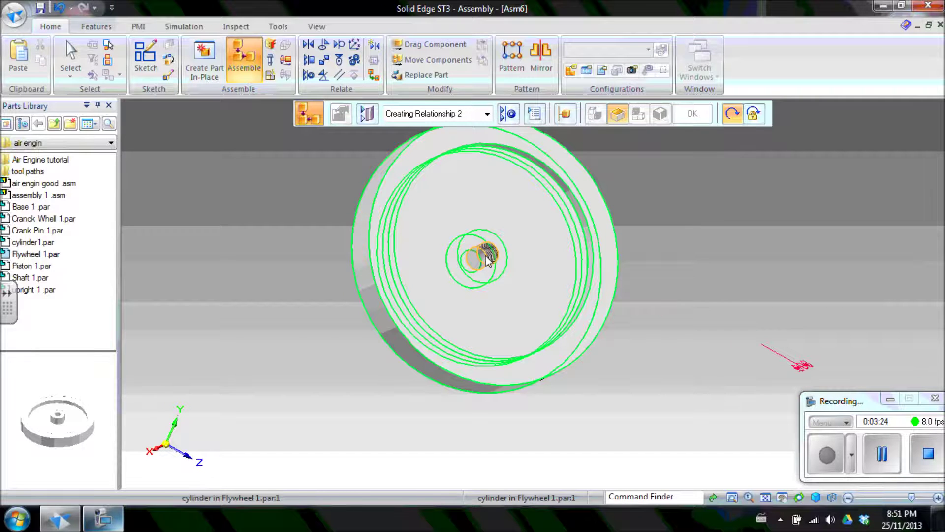
pyautogui.click(486, 260)
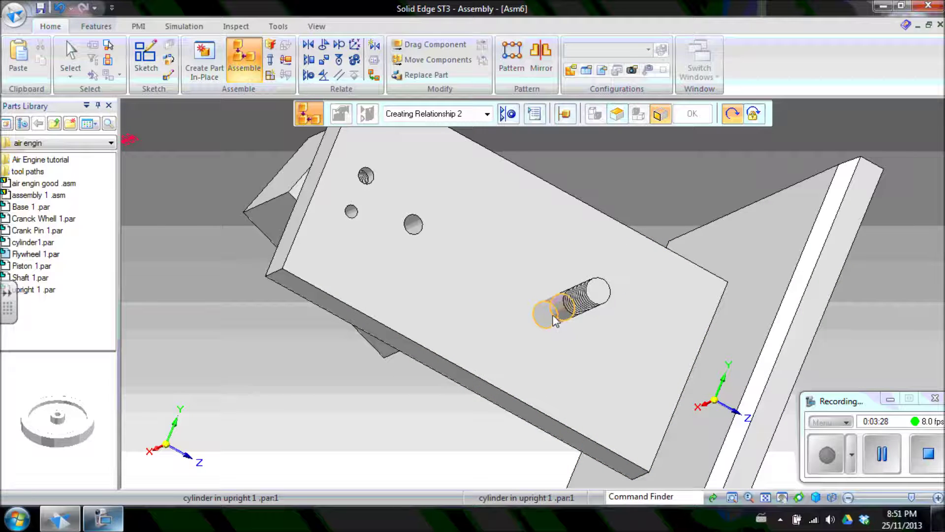
pyautogui.moveTo(551, 315); pyautogui.dragTo(581, 303, button='middle')
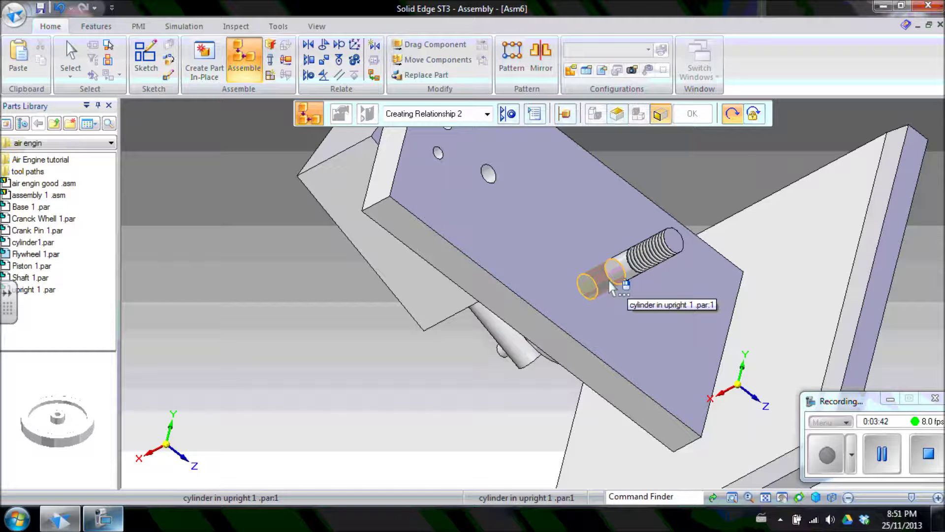
pyautogui.click(610, 282)
pyautogui.moveTo(707, 268); pyautogui.dragTo(658, 244, button='middle')
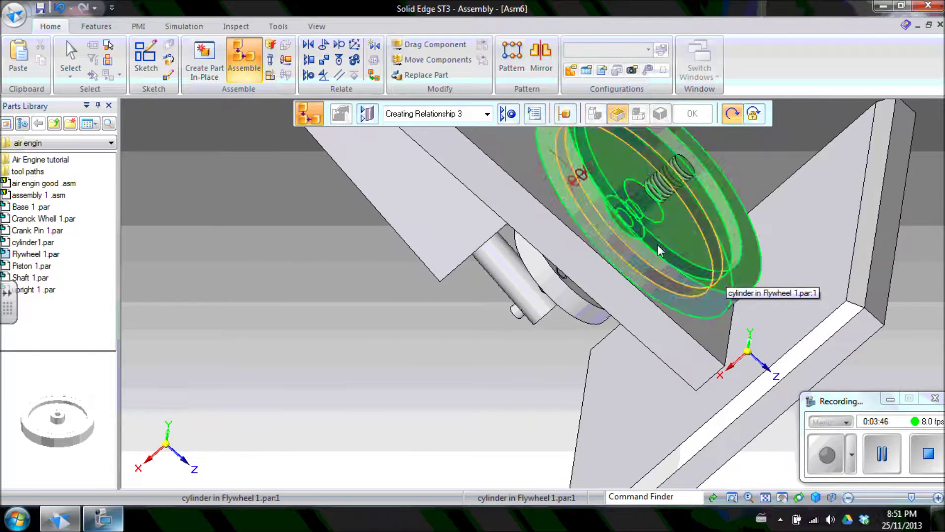
pyautogui.scroll(-3, 657, 247)
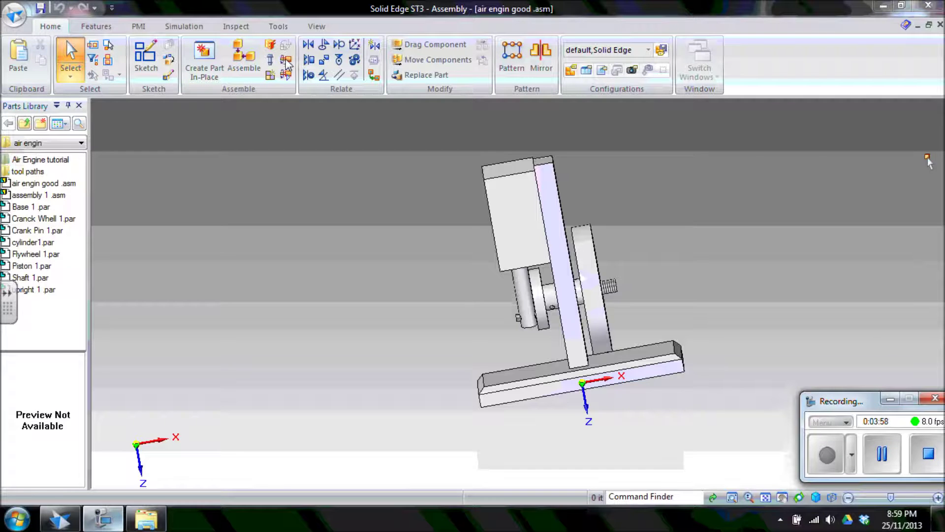
# Add a rotation motor of 120 deg/s to the crank wheel about its cylindrical axis and name it motor 1.
pyautogui.moveTo(435, 262); pyautogui.dragTo(570, 312, button='middle')
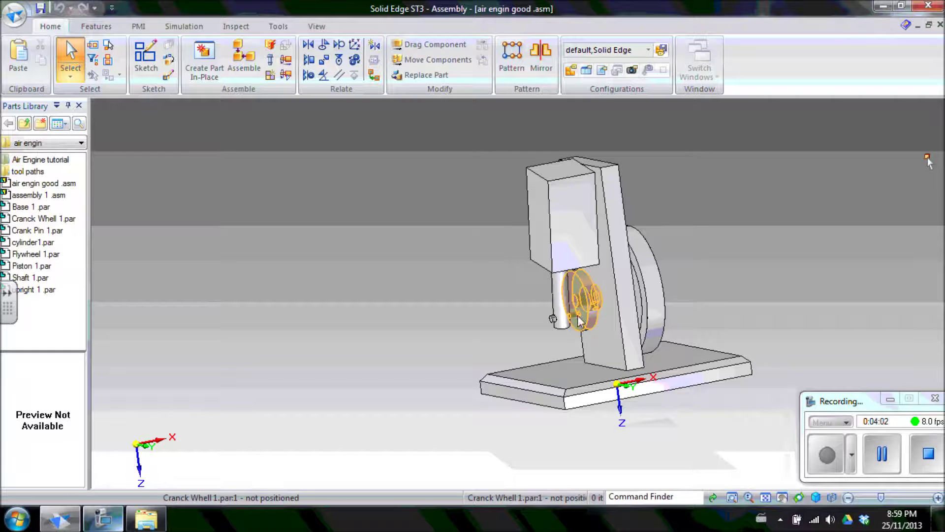
pyautogui.click(285, 61)
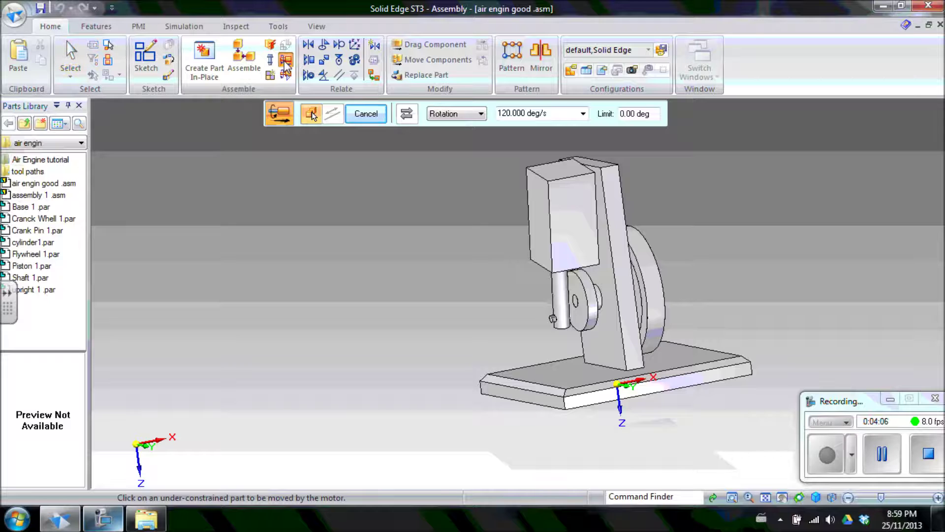
pyautogui.click(580, 303)
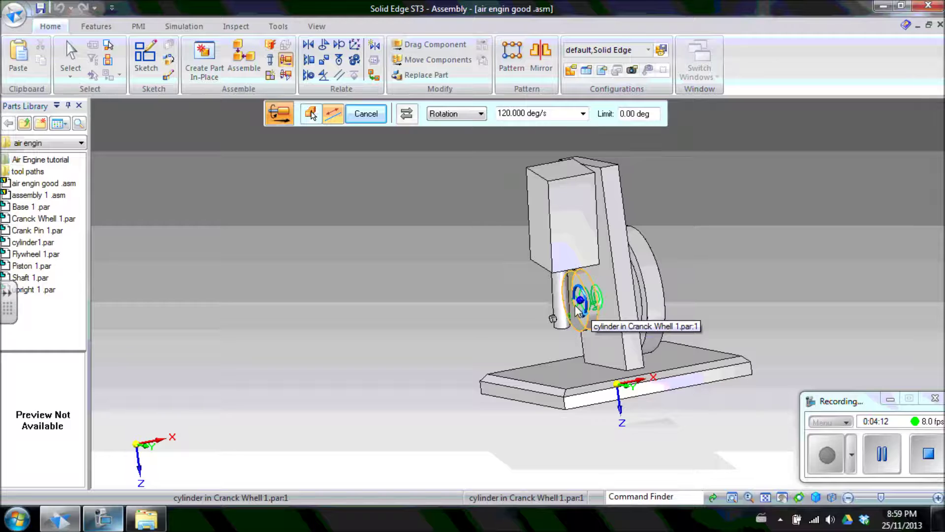
pyautogui.moveTo(584, 331); pyautogui.dragTo(587, 310, button='middle')
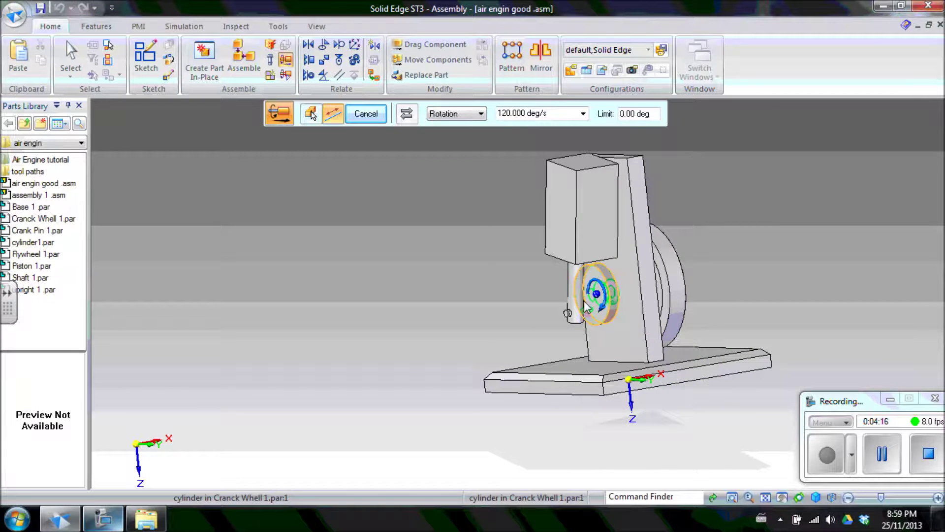
pyautogui.click(584, 302)
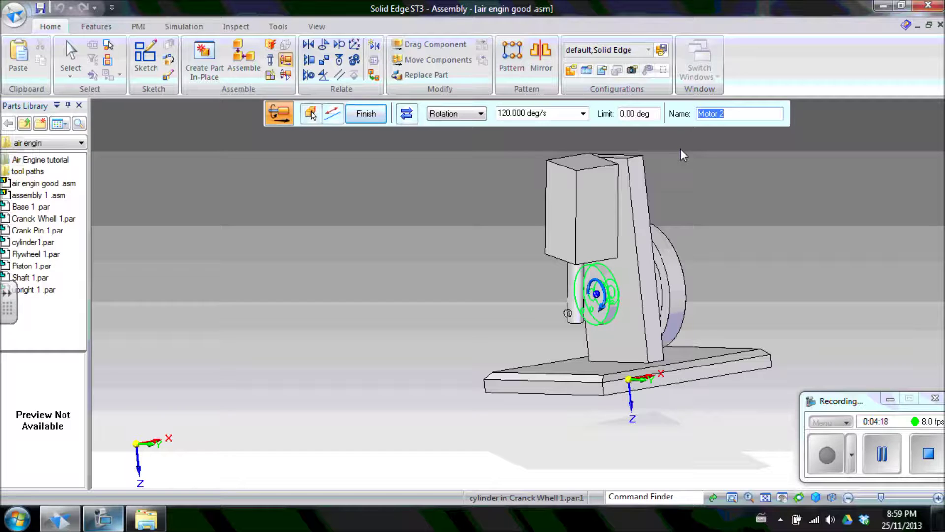
pyautogui.write('motor ')
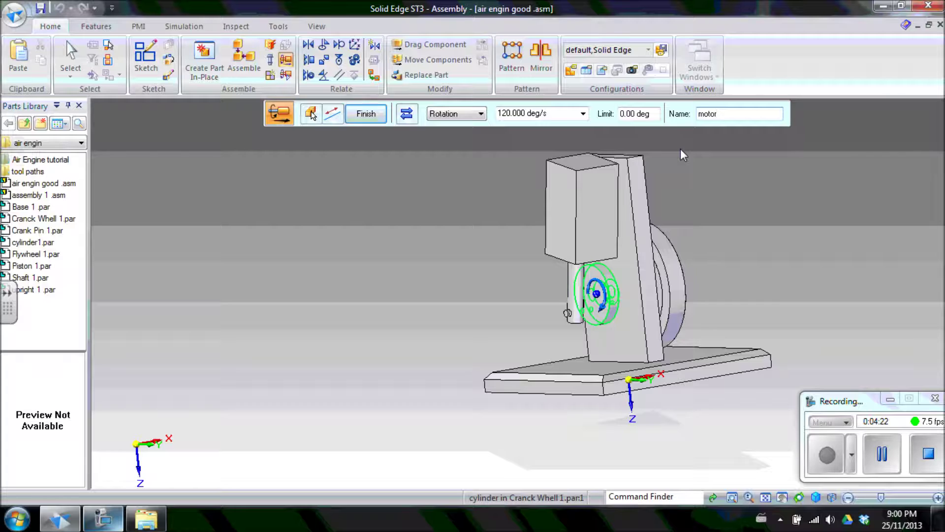
pyautogui.write('1')
pyautogui.click(369, 117)
# Open the motor simulation of the air engine for animation.
pyautogui.click(285, 75)
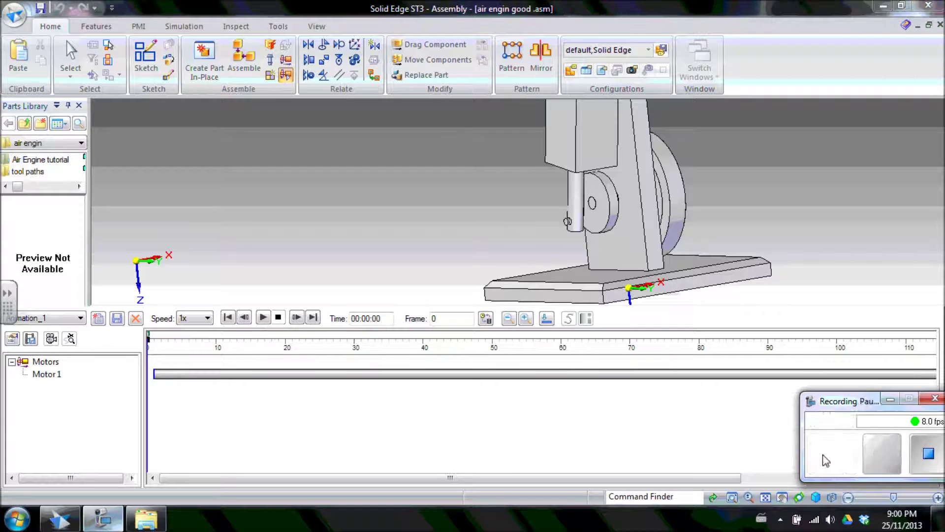
# Play the air engine's motor animation, check it from the flywheel side, and return it to the first frame.
pyautogui.click(264, 317)
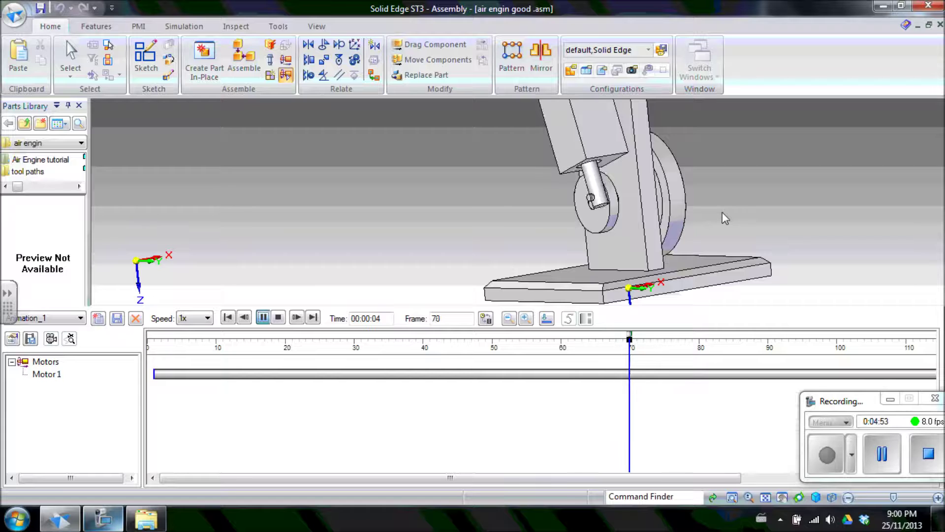
pyautogui.moveTo(715, 214); pyautogui.dragTo(637, 243, button='middle')
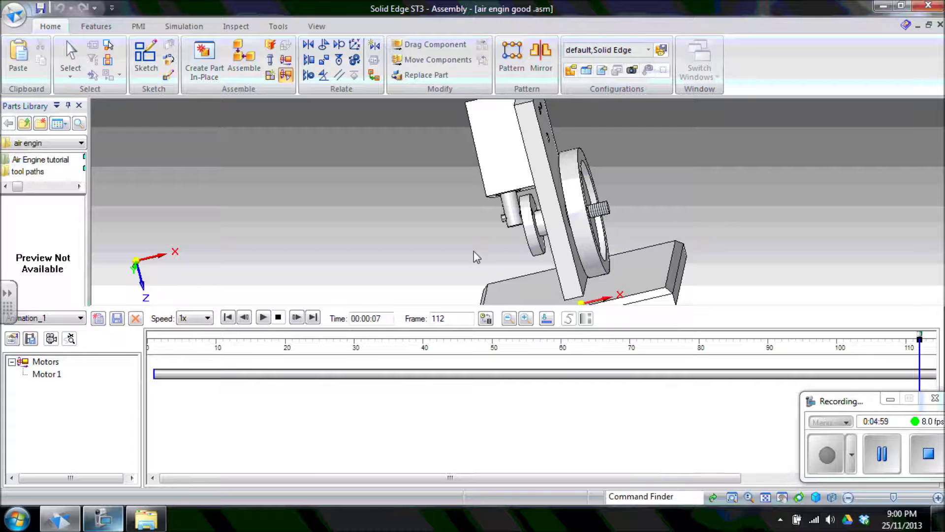
pyautogui.click(229, 318)
# Enlarge the model area to show the whole engine, replay the animation, and exit the motor simulation.
pyautogui.moveTo(382, 307); pyautogui.dragTo(384, 401)
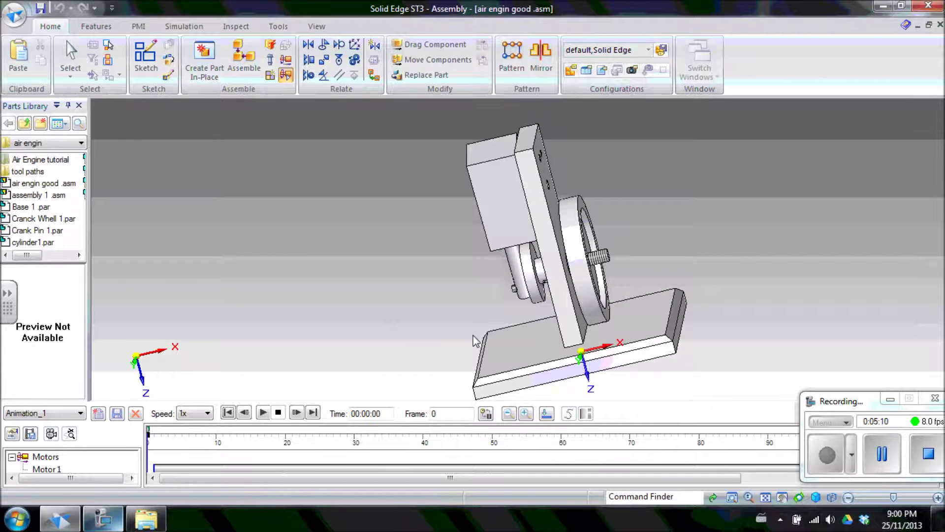
pyautogui.click(263, 412)
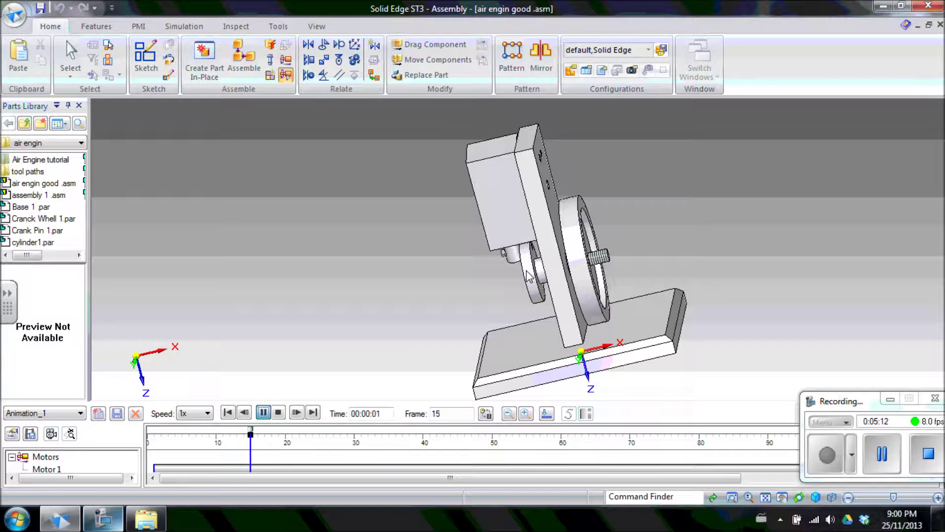
pyautogui.click(263, 412)
pyautogui.moveTo(467, 306); pyautogui.dragTo(542, 300, button='middle')
pyautogui.press('Escape')
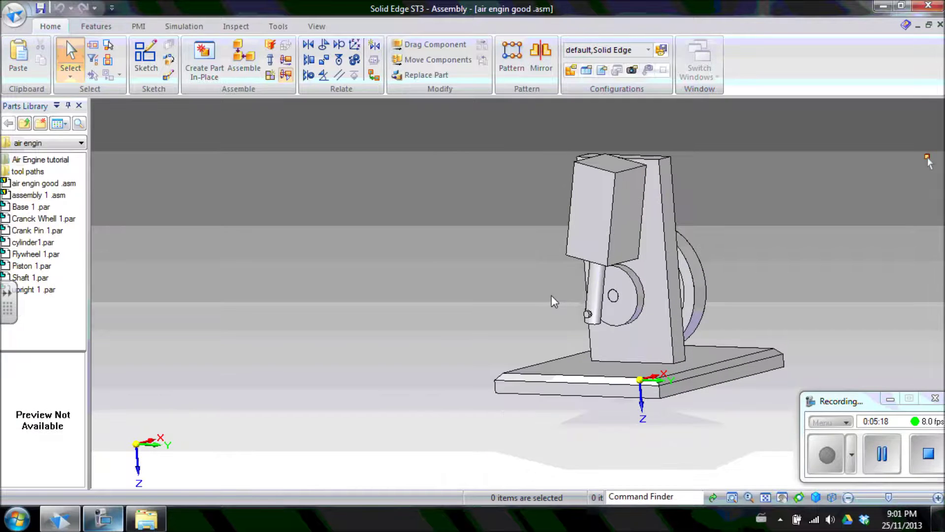
# Reopen the motor simulation and play the animation with a close-up of the piston rod, crank pin and crank wheel.
pyautogui.scroll(2, 640, 303)
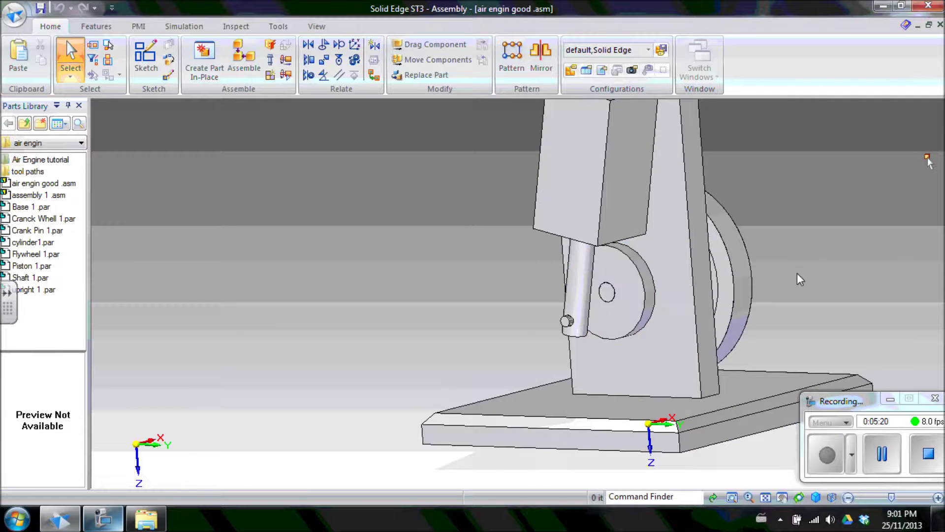
pyautogui.scroll(-4, 795, 281)
pyautogui.moveTo(796, 290); pyautogui.dragTo(619, 368, button='middle')
pyautogui.scroll(1, 586, 367)
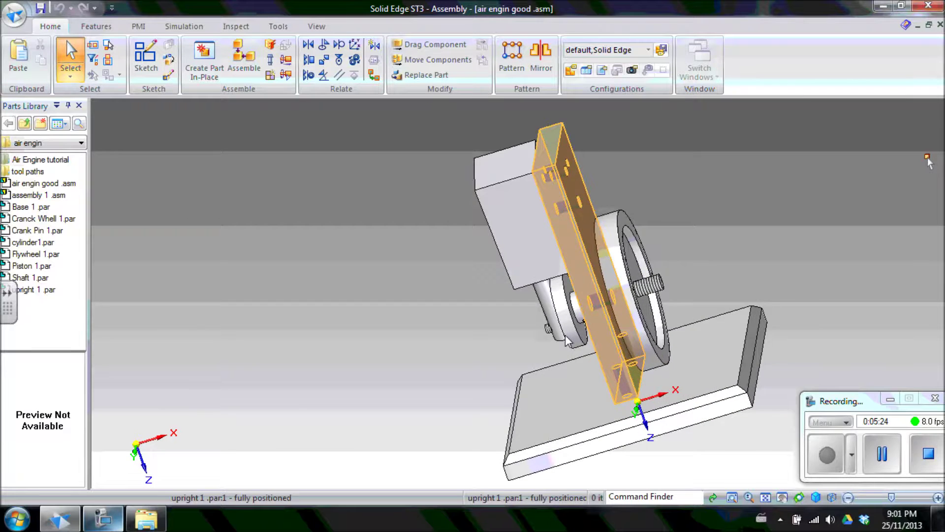
pyautogui.scroll(2, 566, 339)
pyautogui.moveTo(567, 338); pyautogui.dragTo(587, 261, button='middle')
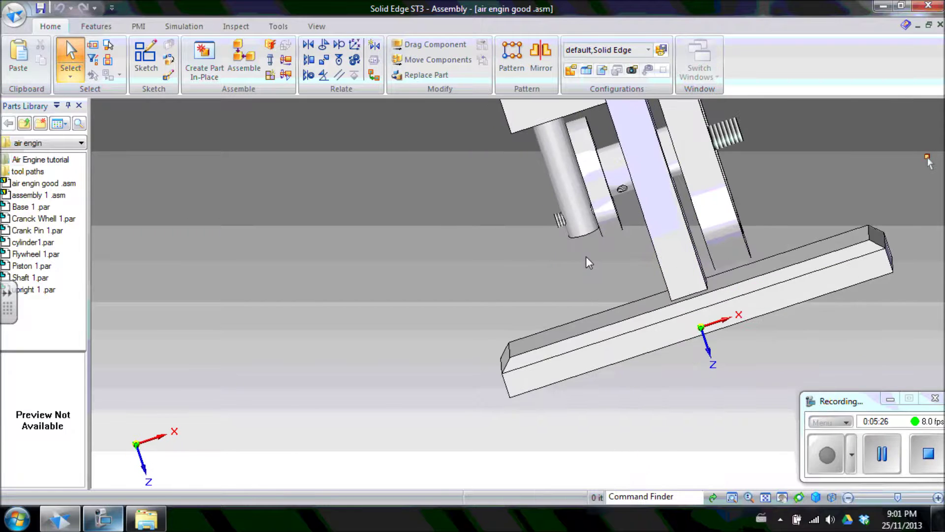
pyautogui.scroll(5, 574, 106)
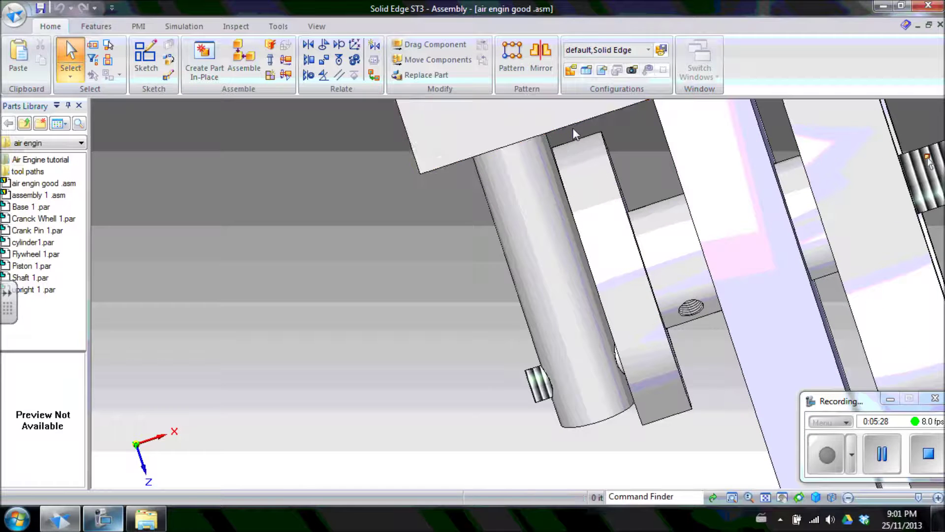
pyautogui.click(287, 75)
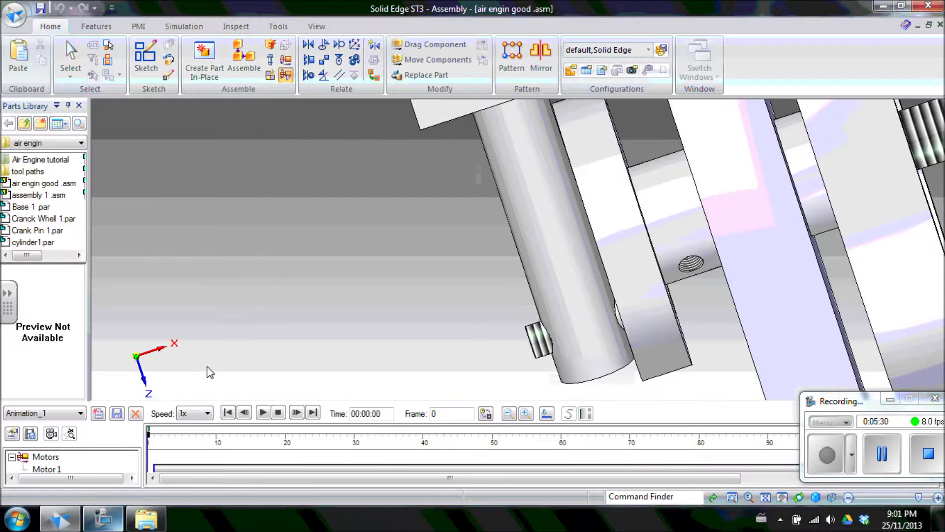
pyautogui.click(262, 413)
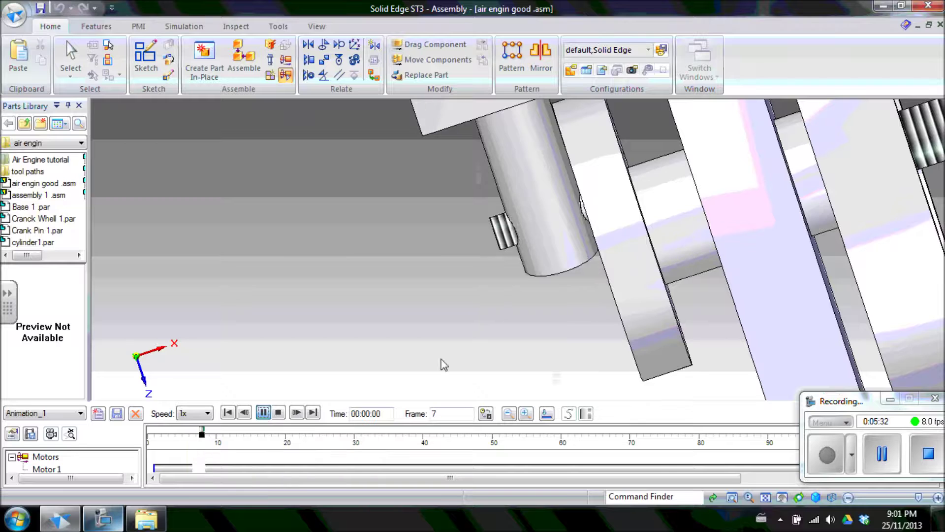